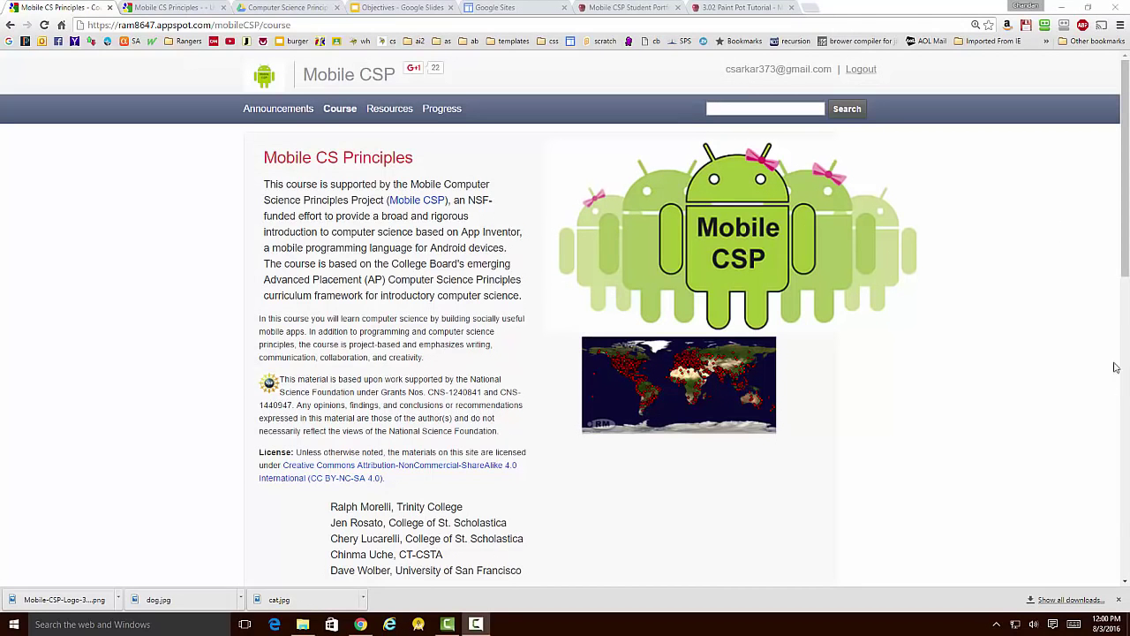
# - Open the Unit 3 Creating Graphics & Images lesson from the Schedule, then view the 3.04 Paint Pot Projects page
pyautogui.scroll(-1, 1120, 249)
pyautogui.moveTo(1120, 250); pyautogui.dragTo(1125, 363)
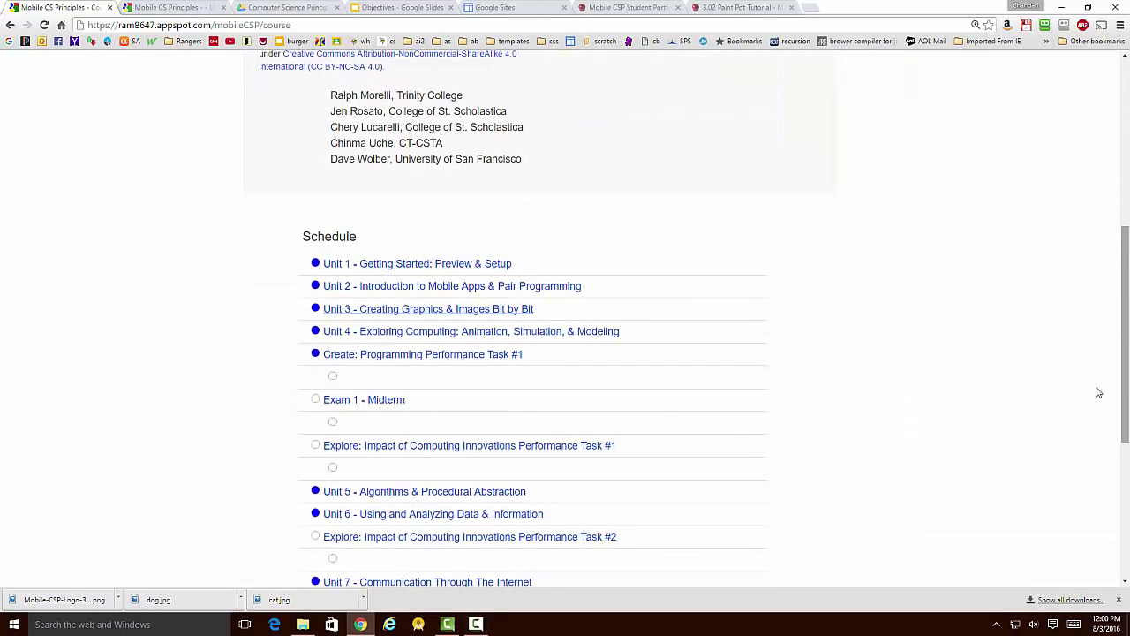
pyautogui.click(381, 311)
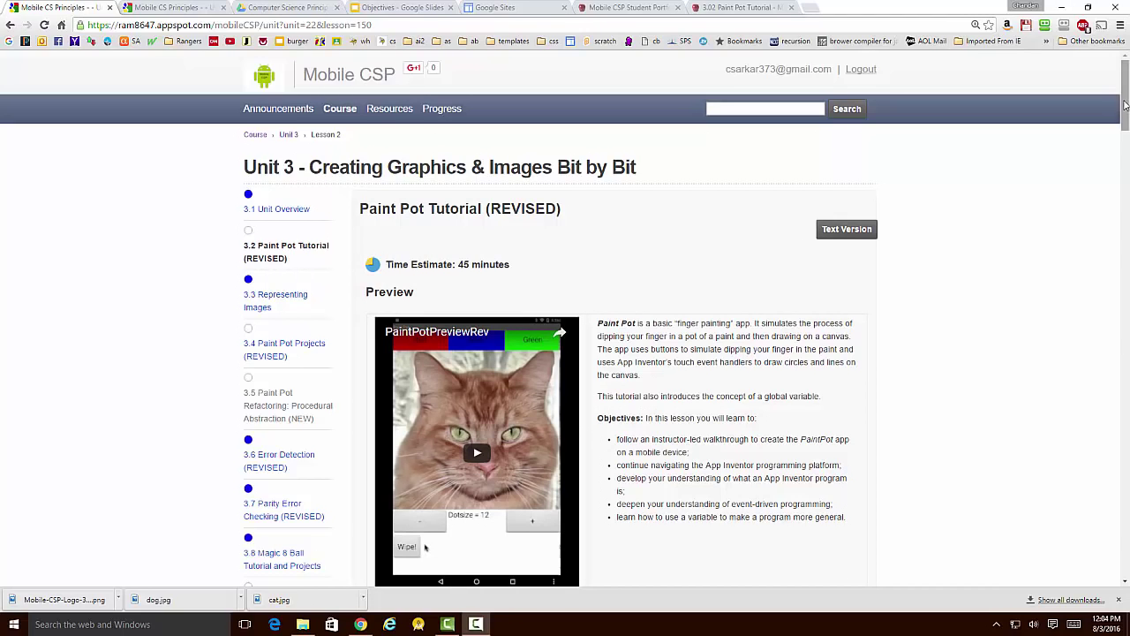
pyautogui.moveTo(1126, 106); pyautogui.dragTo(1124, 360)
pyautogui.scroll(-10, 1125, 360)
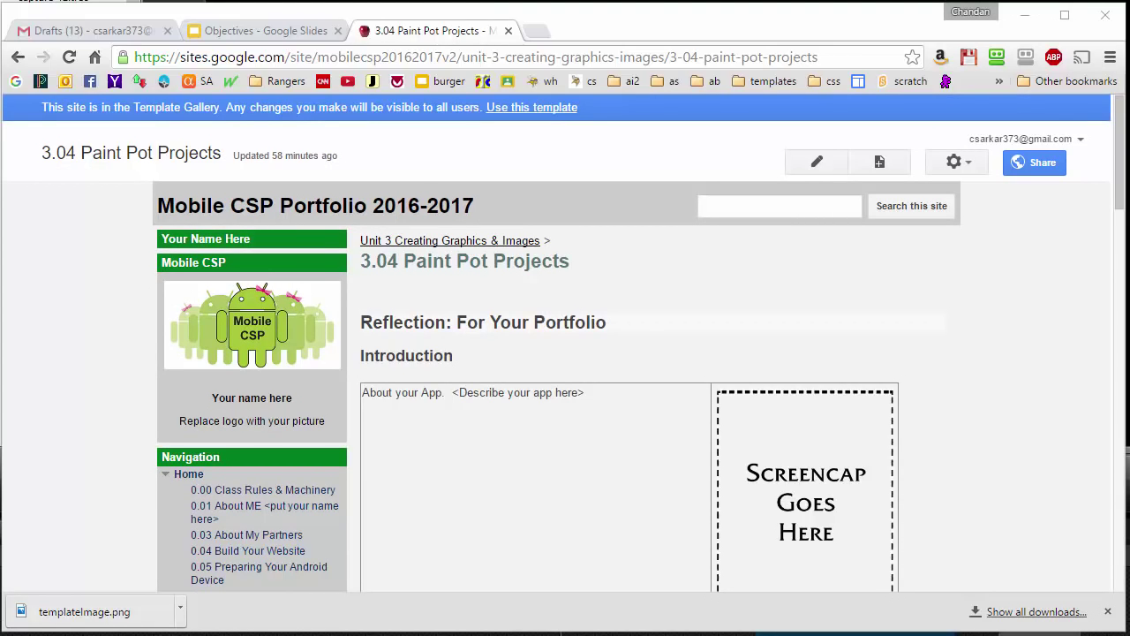
# - Scroll through the 3.04 Paint Pot Projects template page before moving on to My Sites
pyautogui.moveTo(1121, 165); pyautogui.dragTo(1116, 199)
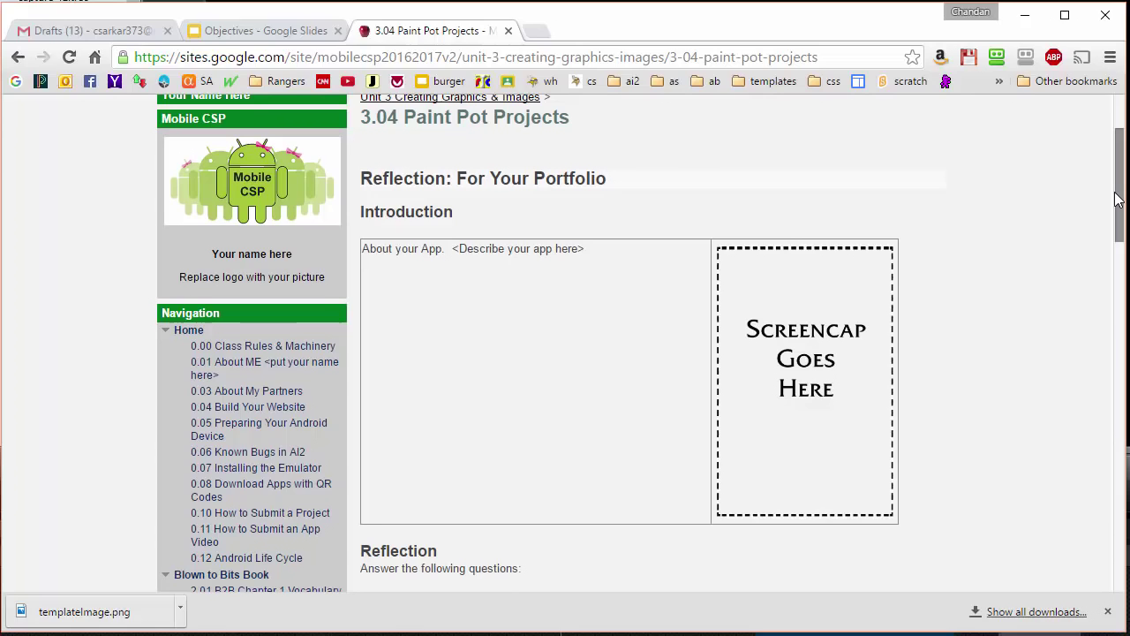
pyautogui.moveTo(1118, 201); pyautogui.dragTo(1118, 176)
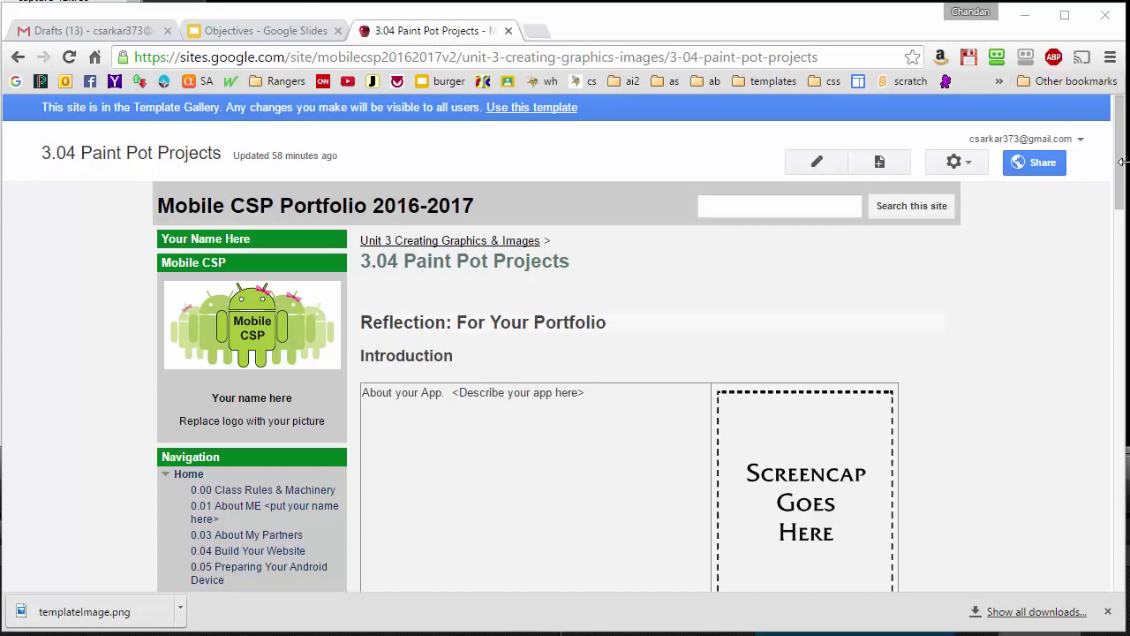
pyautogui.scroll(-1, 1119, 189)
pyautogui.moveTo(1119, 189); pyautogui.dragTo(1117, 200)
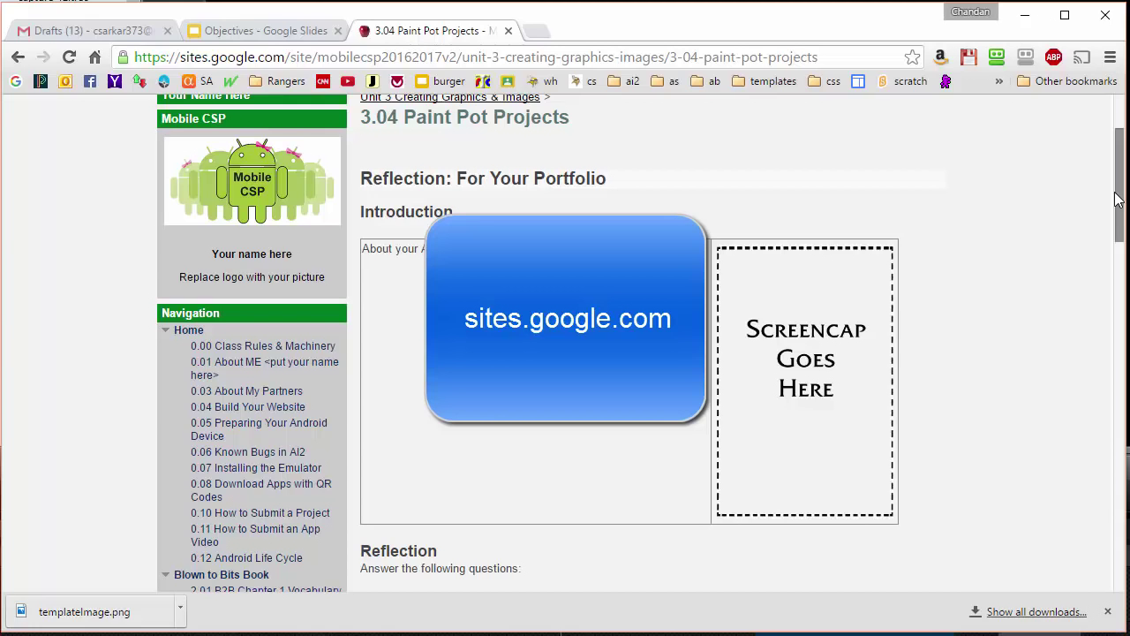
pyautogui.moveTo(1117, 203); pyautogui.dragTo(1122, 226)
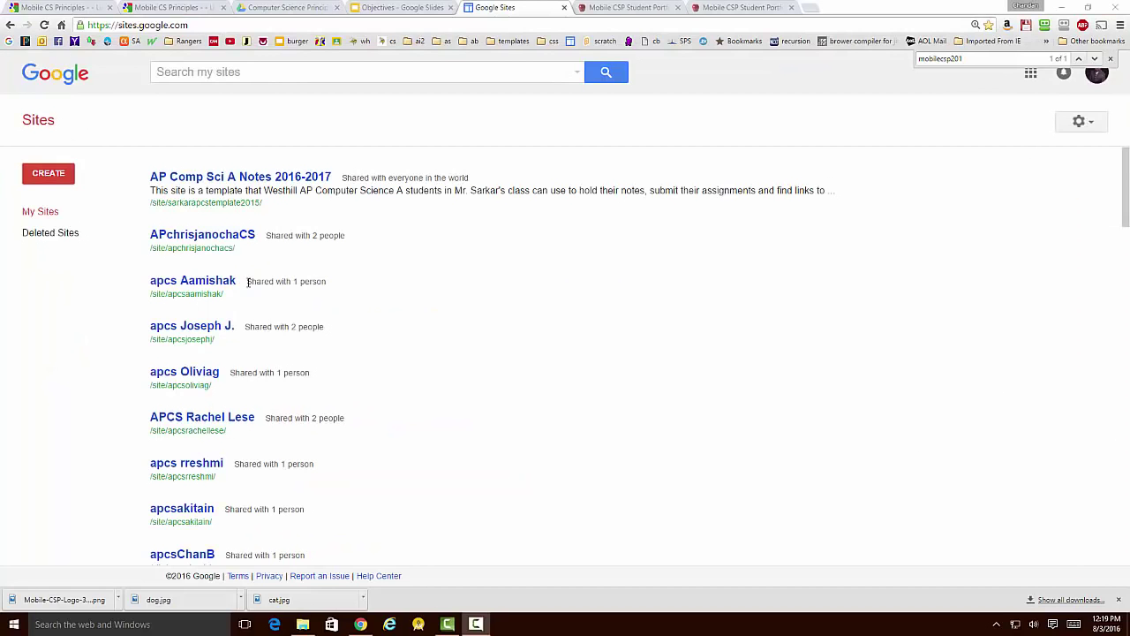
# - Start a new site, search the template gallery for mobilecsp20162017v2, and select it as the template
pyautogui.click(49, 173)
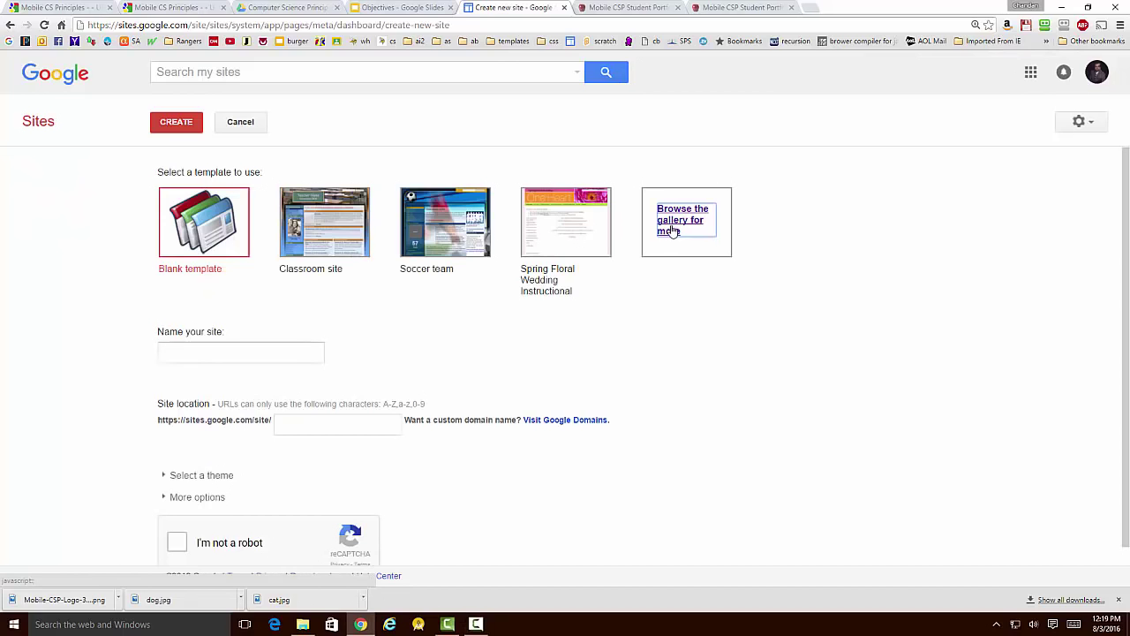
pyautogui.click(674, 225)
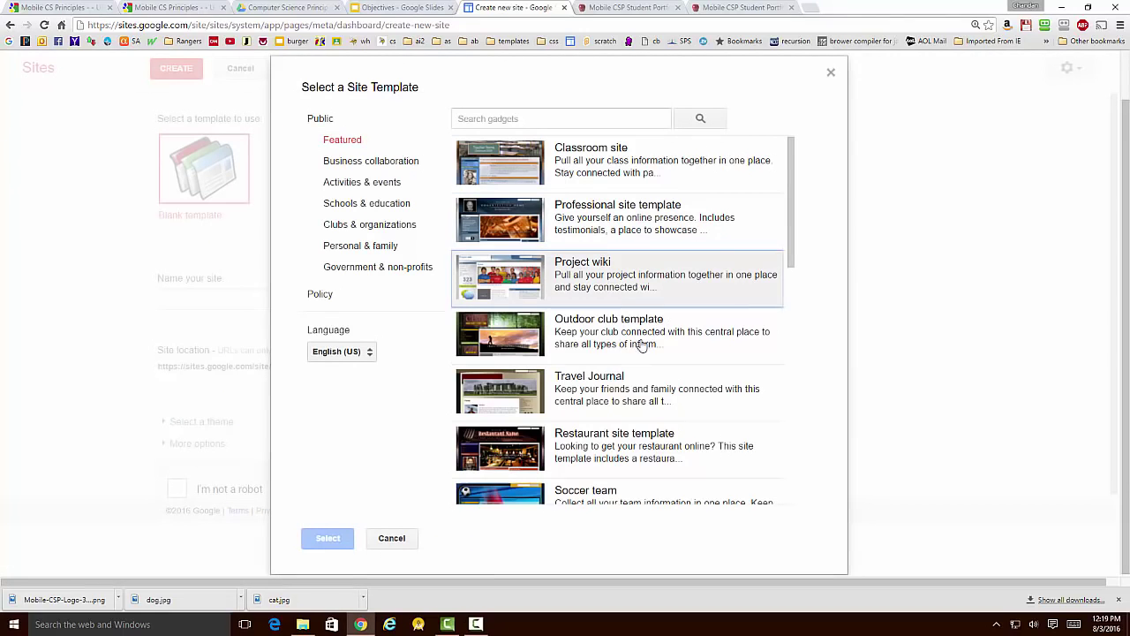
pyautogui.click(362, 209)
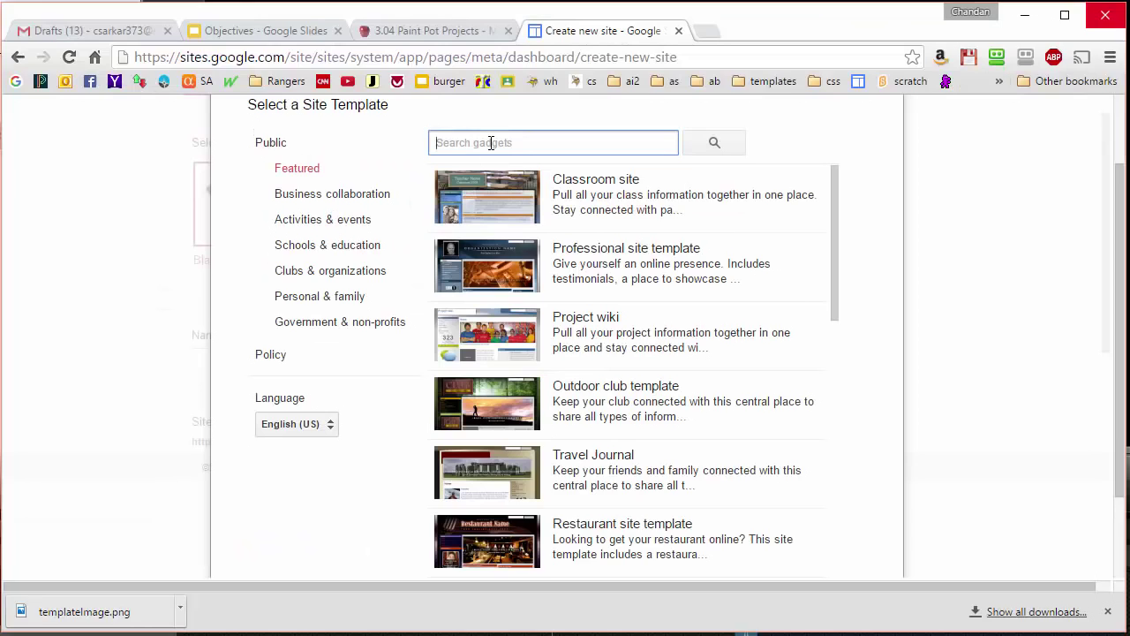
pyautogui.write('mobile')
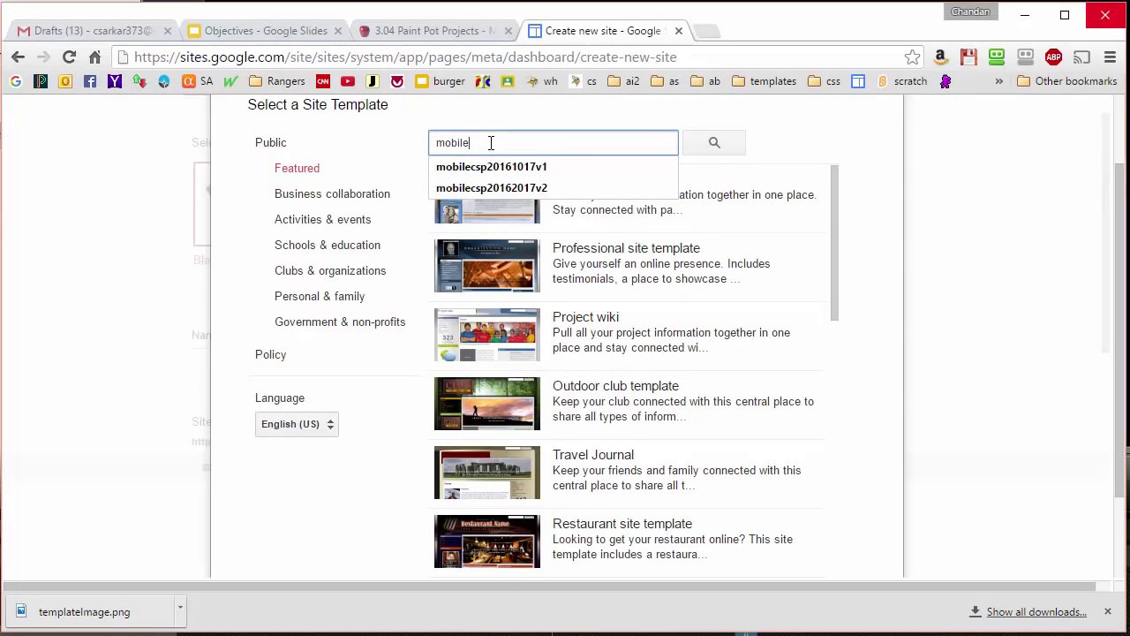
pyautogui.write('csp2016201')
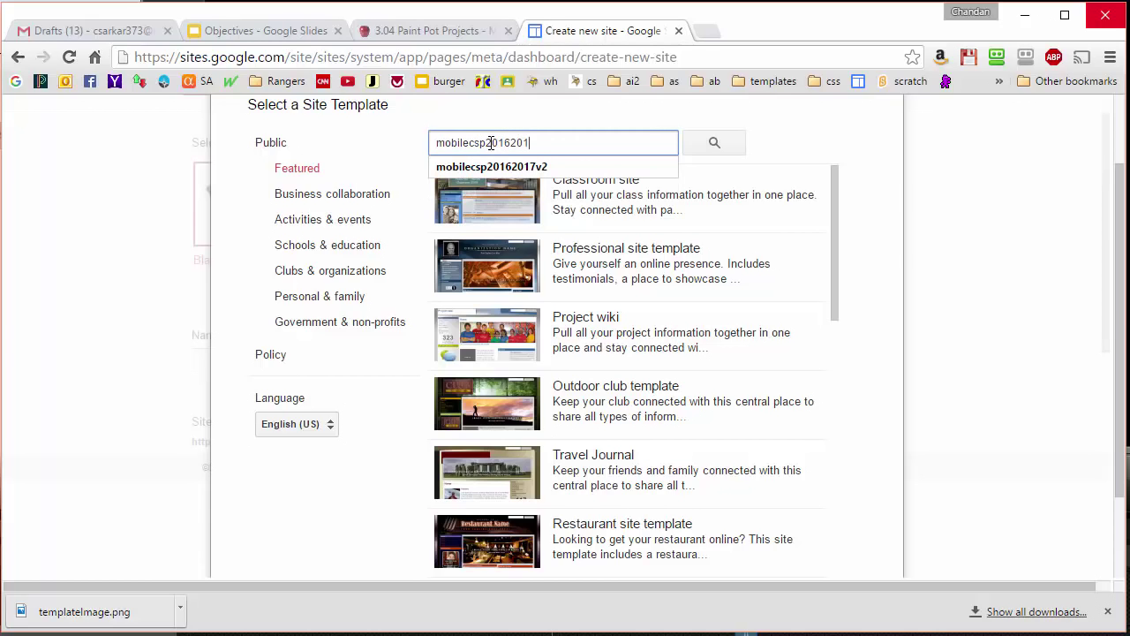
pyautogui.write('7v2')
pyautogui.press('Return')
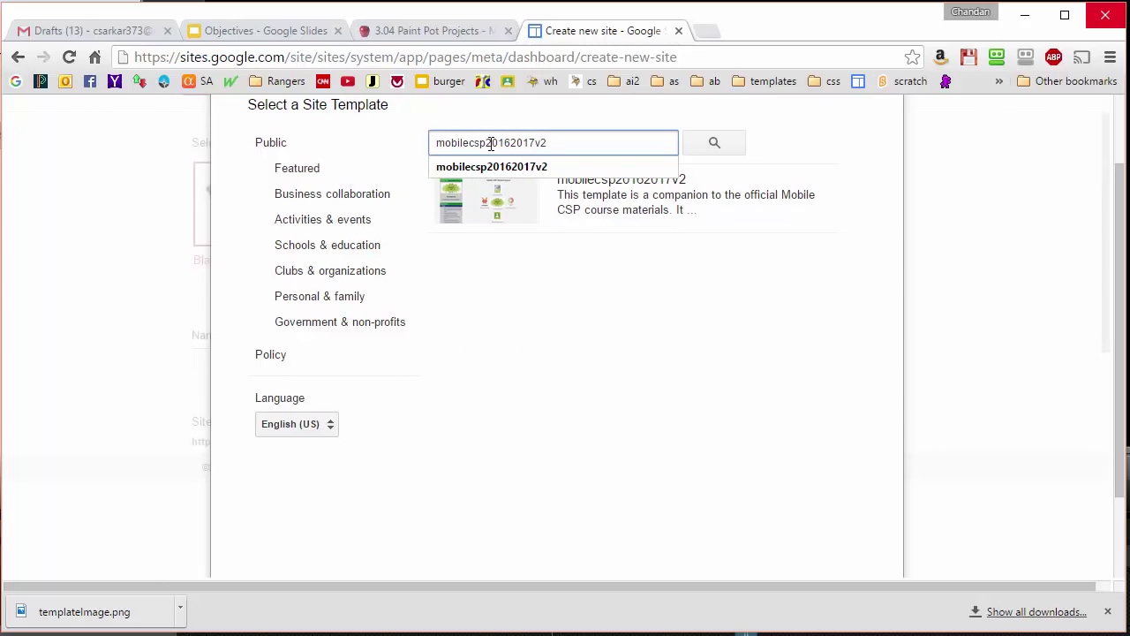
pyautogui.click(598, 307)
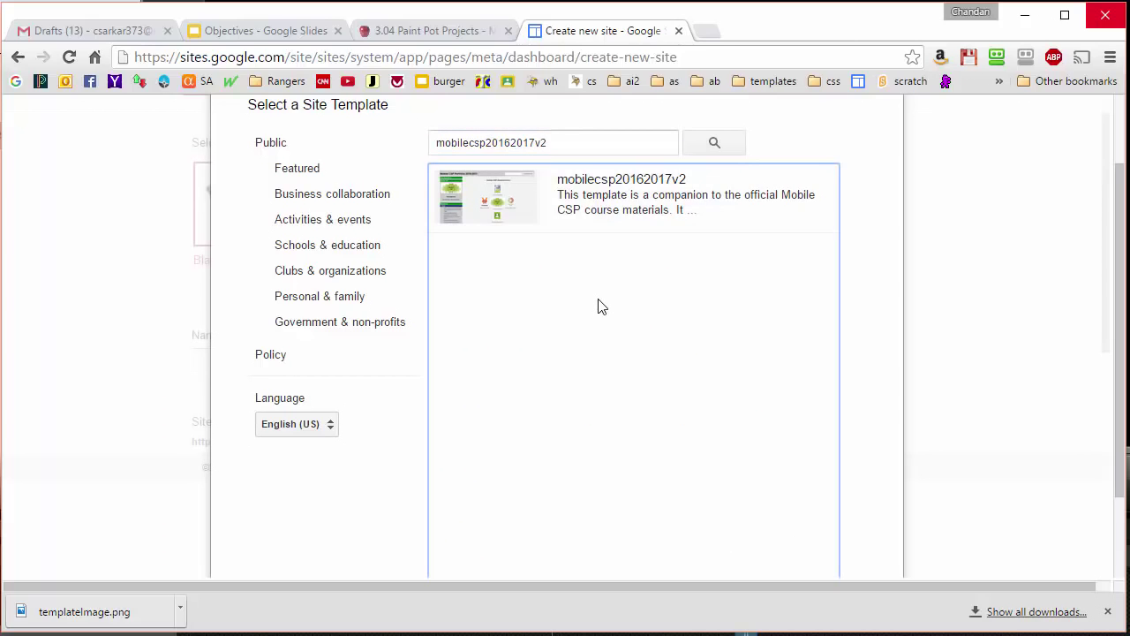
pyautogui.click(603, 206)
pyautogui.scroll(-2, 648, 274)
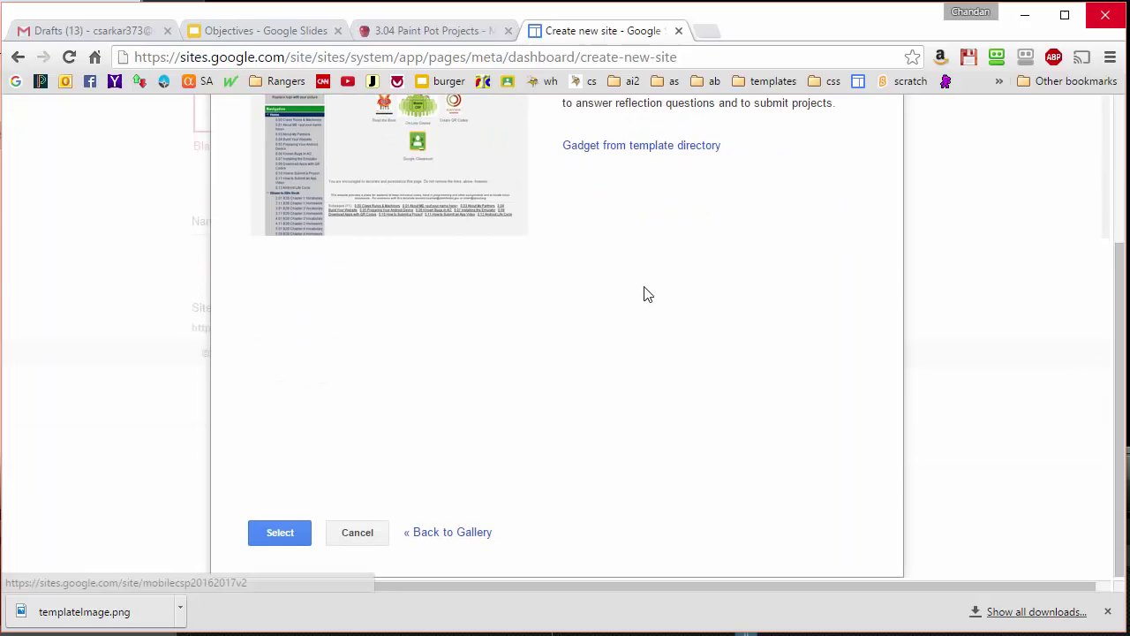
pyautogui.click(296, 537)
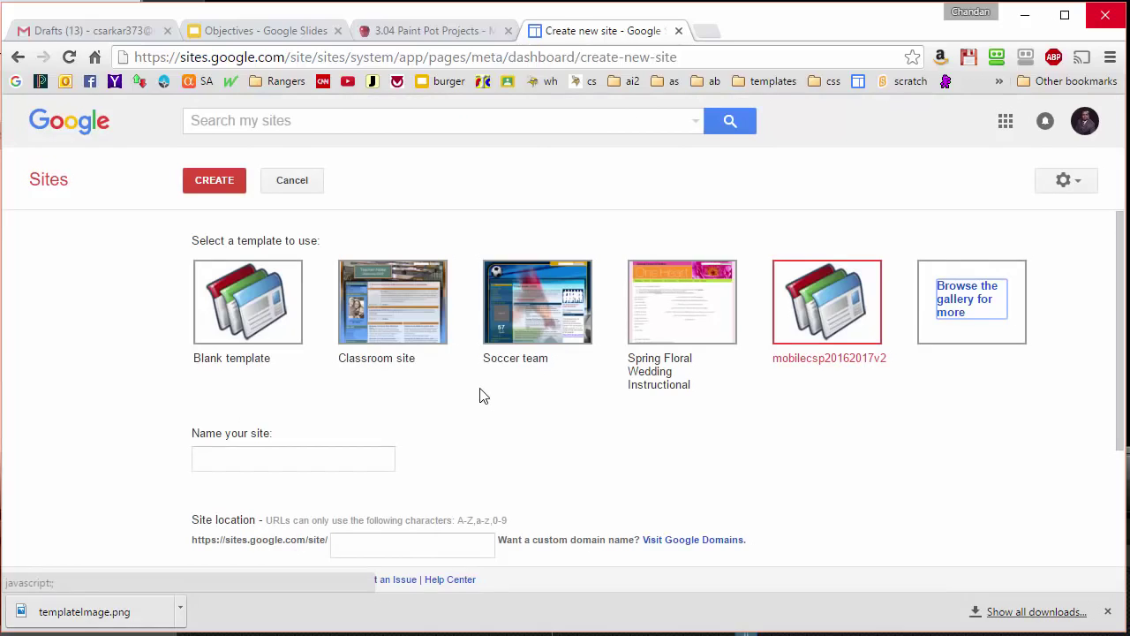
# - Name the new site 'Mobile CSP' and accept the suggested portfolio site name
pyautogui.click(280, 457)
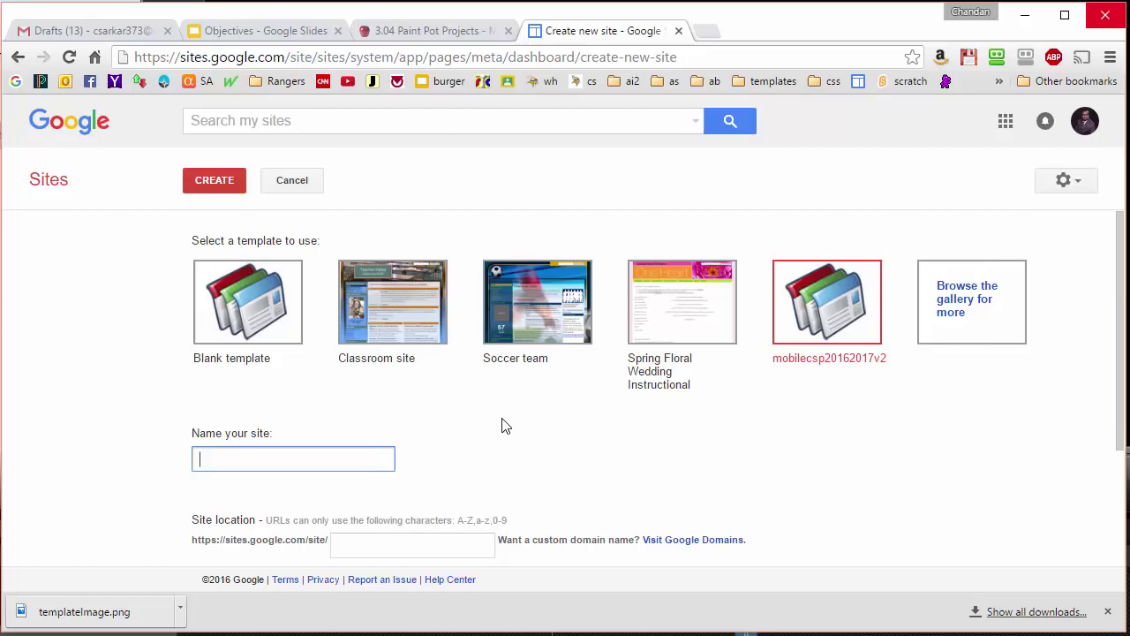
pyautogui.write('Mobile ')
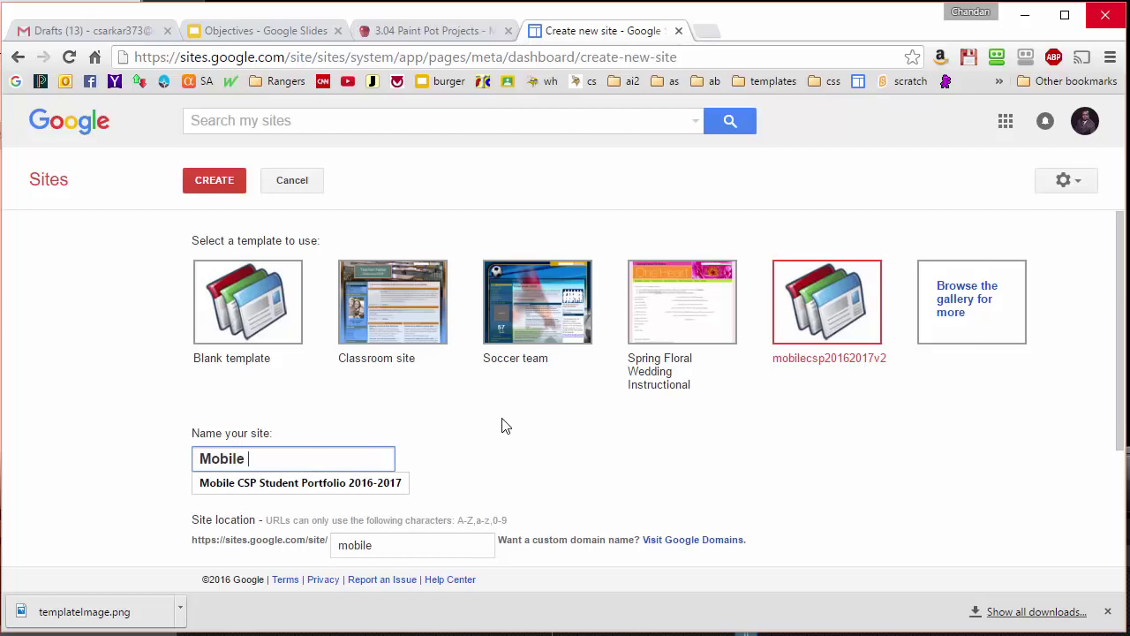
pyautogui.write('CSP')
pyautogui.click(306, 490)
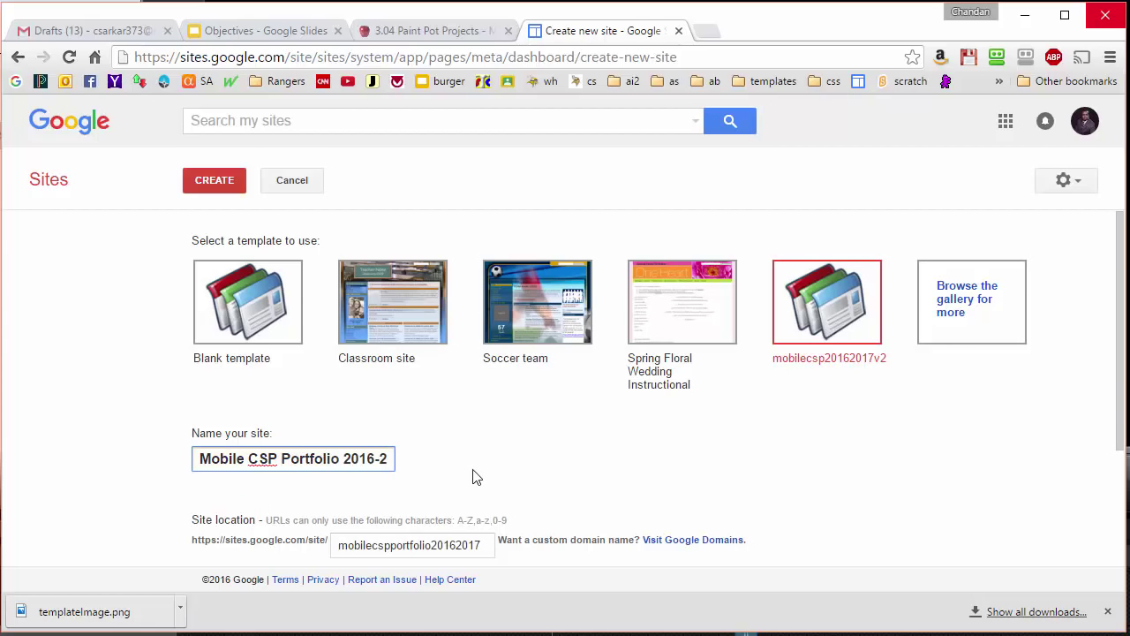
pyautogui.scroll(-1, 472, 476)
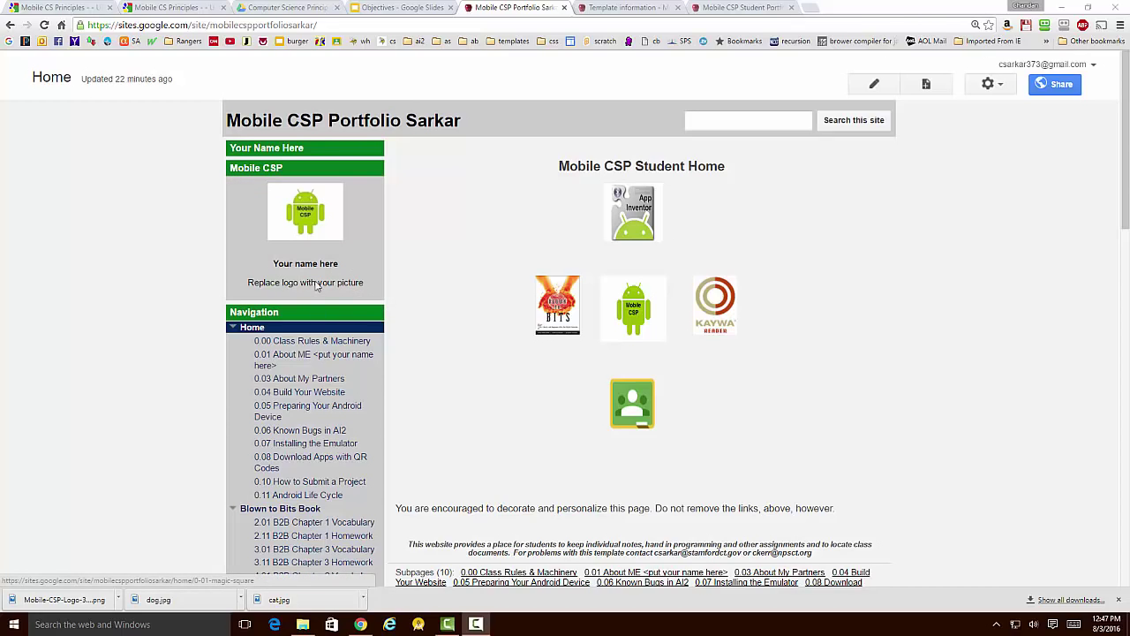
# - In the site layout editor, remove the Android logo from the Mobile CSP sidebar text box
pyautogui.click(1000, 87)
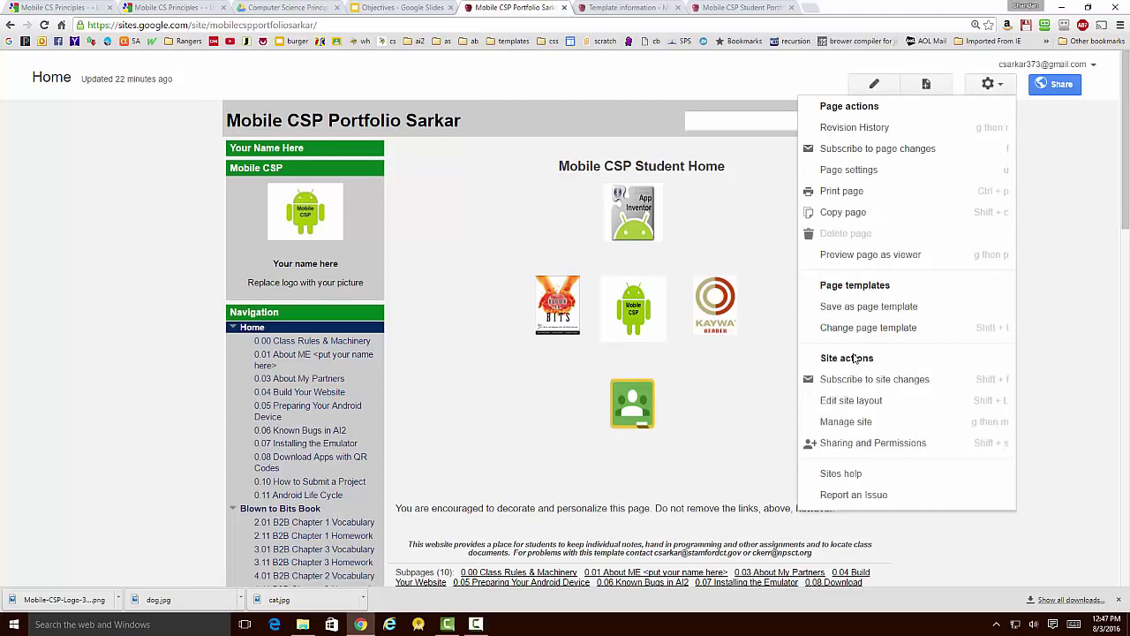
pyautogui.click(845, 402)
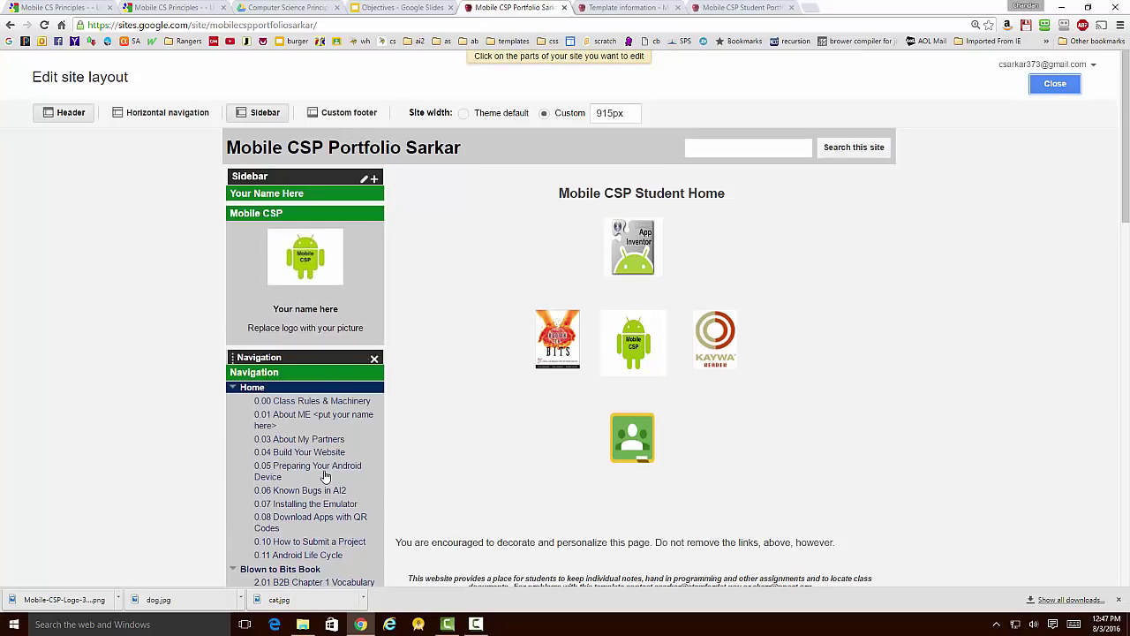
pyautogui.click(320, 245)
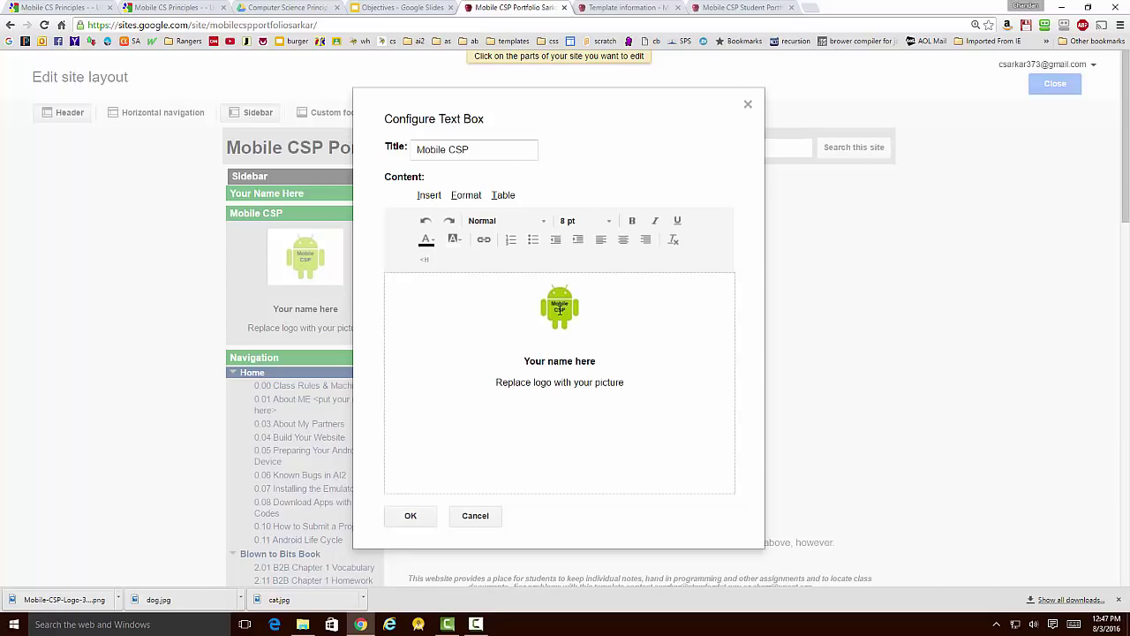
pyautogui.click(560, 311)
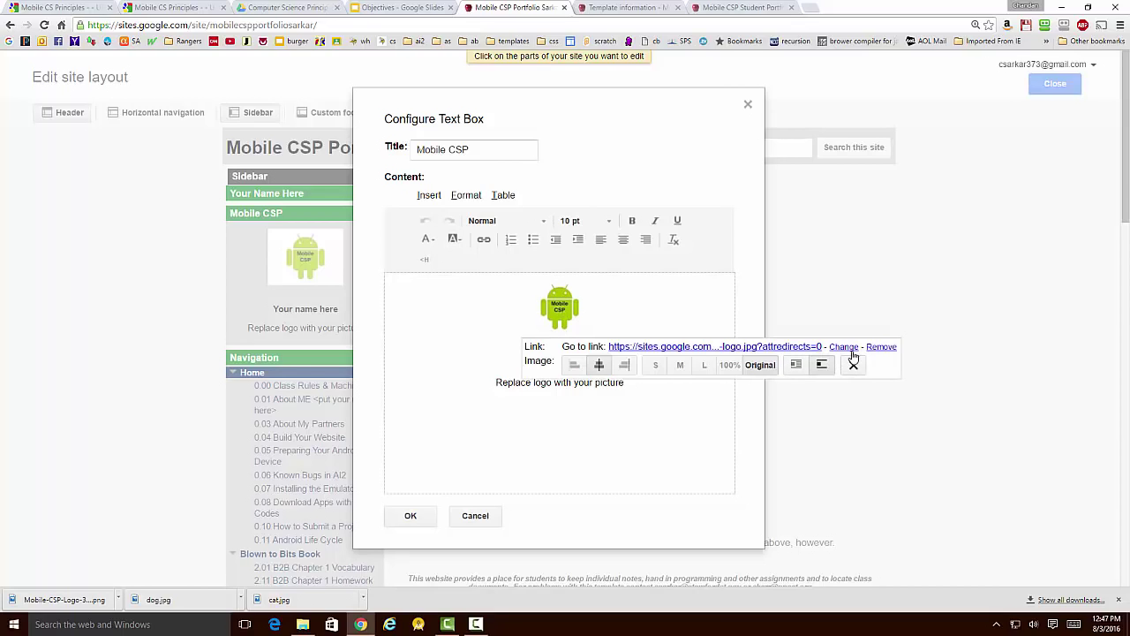
pyautogui.click(882, 347)
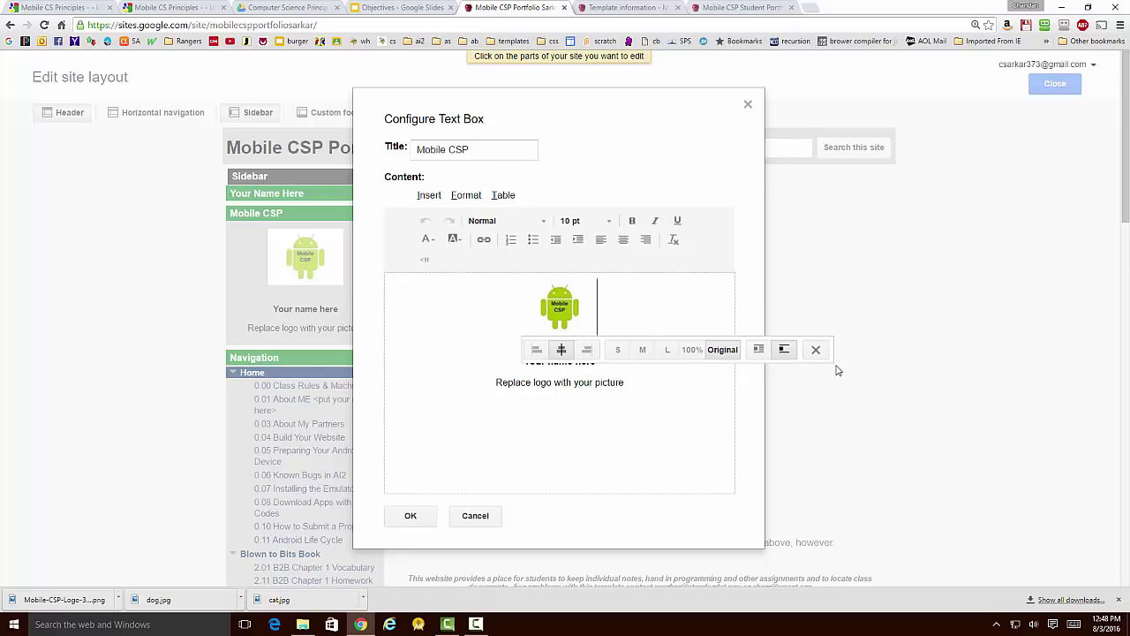
pyautogui.click(814, 349)
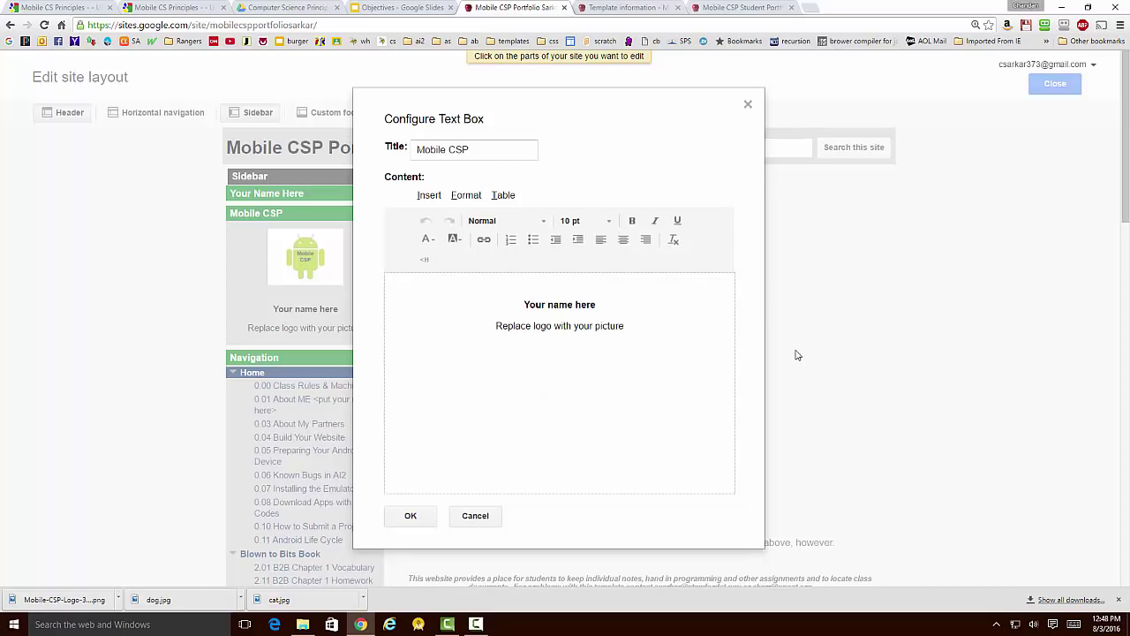
# - Replace the 'Your name here' placeholder with the student's name and delete the replace-logo line
pyautogui.moveTo(599, 305); pyautogui.dragTo(523, 304)
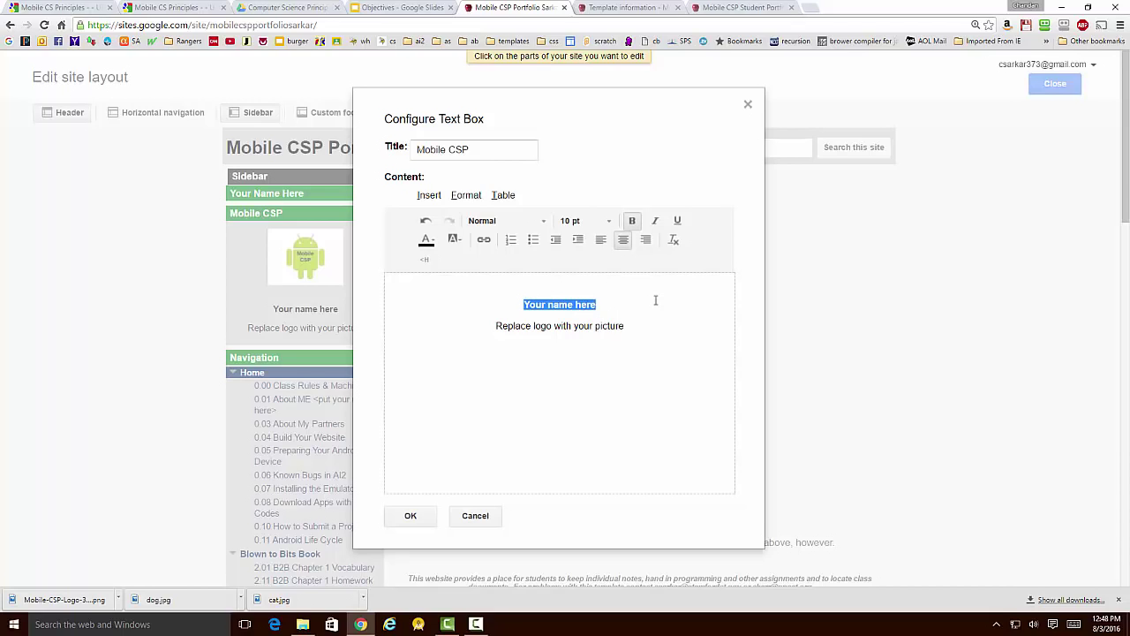
pyautogui.press('BackSpace')
pyautogui.write('John Sm')
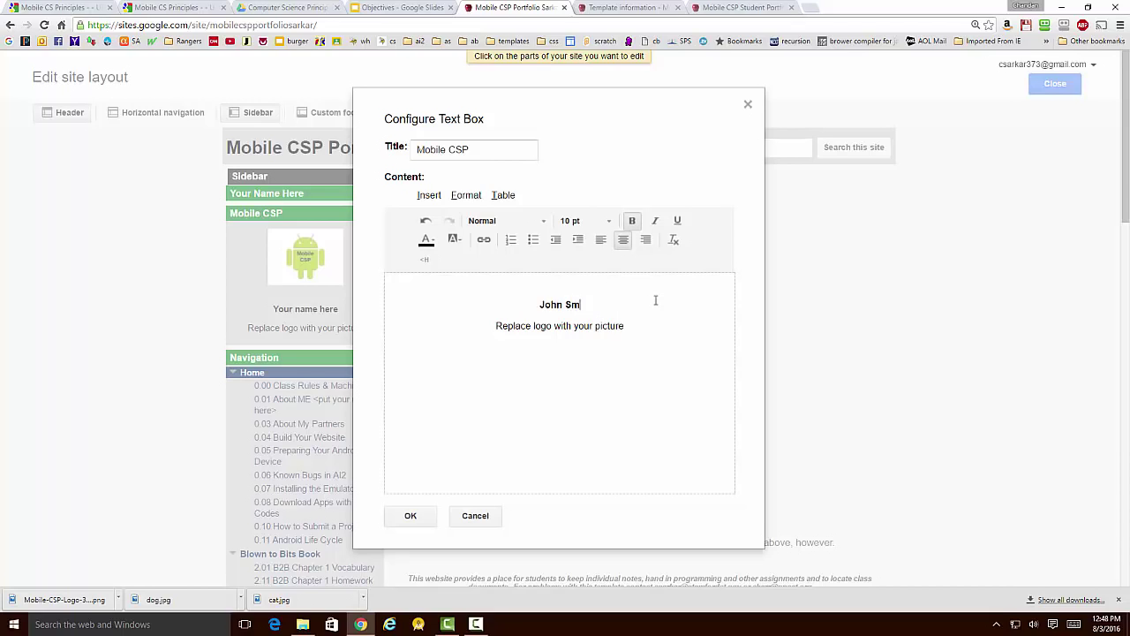
pyautogui.write('ith')
pyautogui.moveTo(631, 329); pyautogui.dragTo(487, 324)
pyautogui.press('BackSpace')
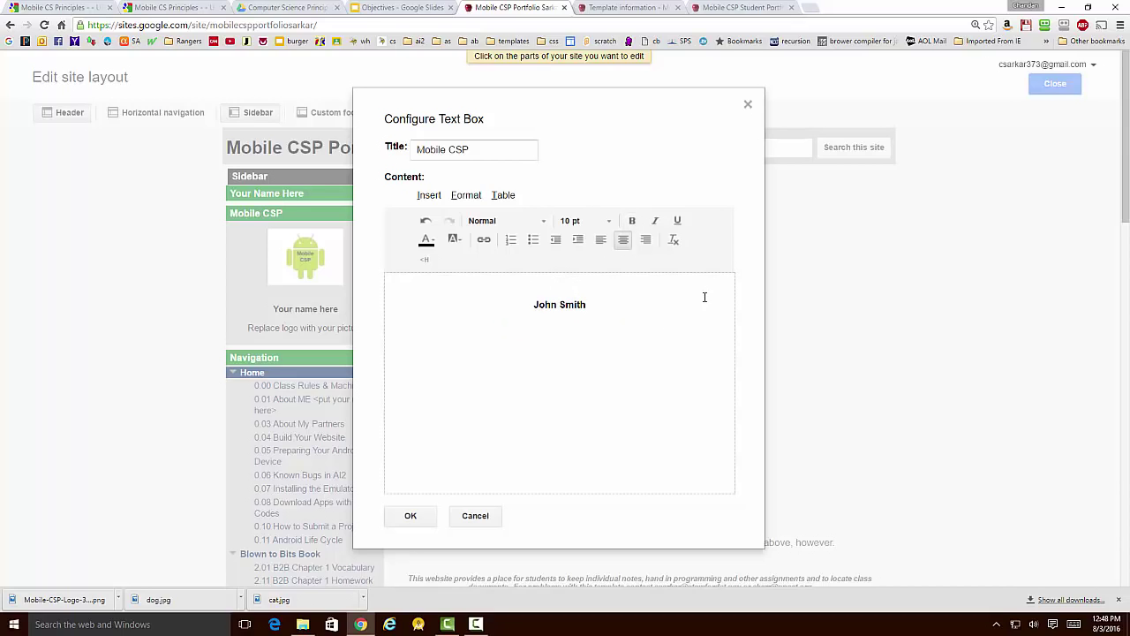
# - Upload the portrait photo into the sidebar box at small size and save the changes
pyautogui.click(429, 195)
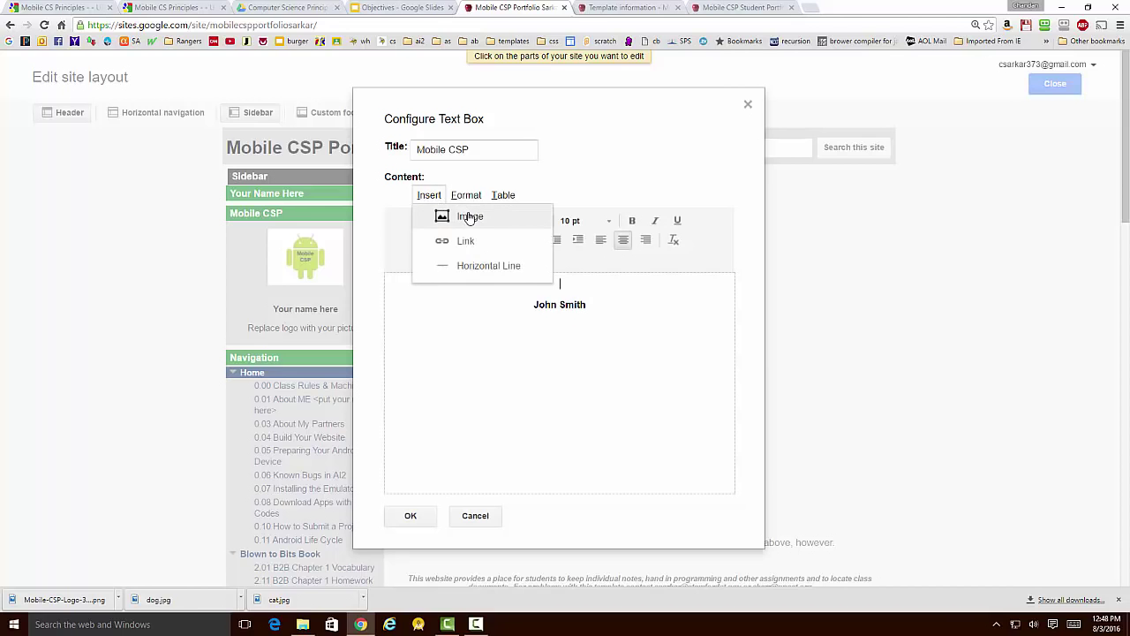
pyautogui.click(468, 217)
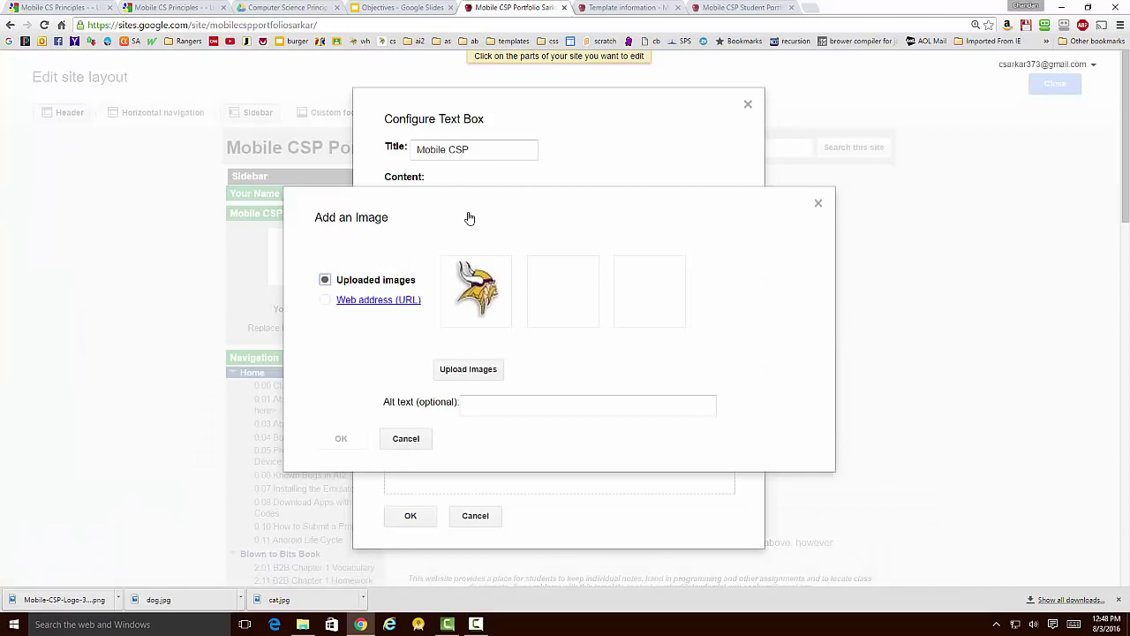
pyautogui.click(484, 372)
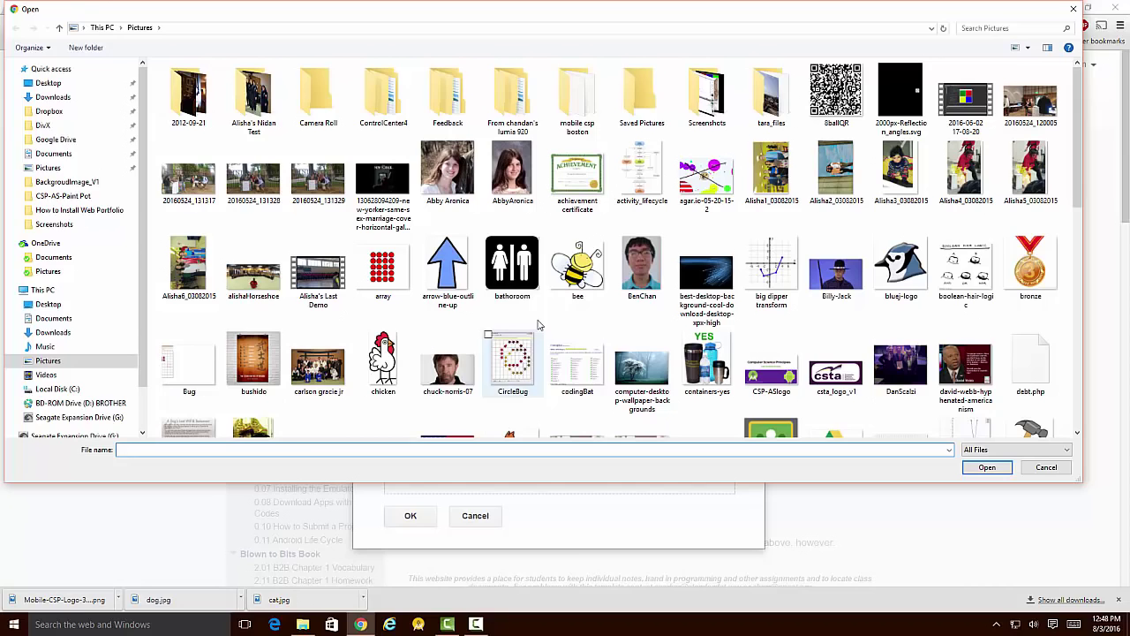
pyautogui.click(456, 378)
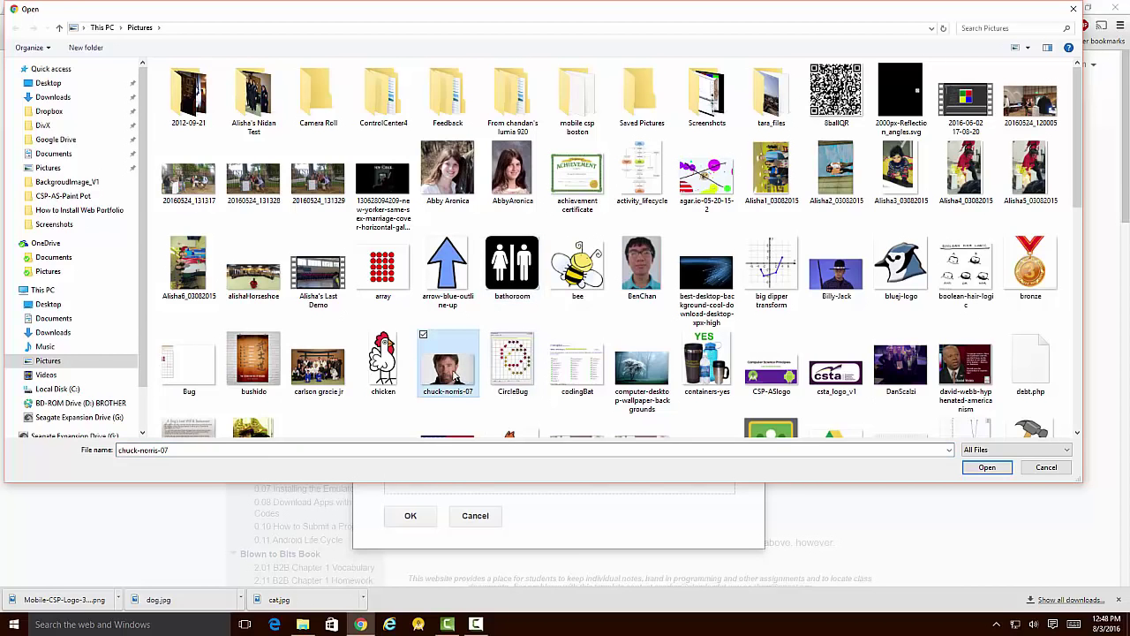
pyautogui.click(989, 467)
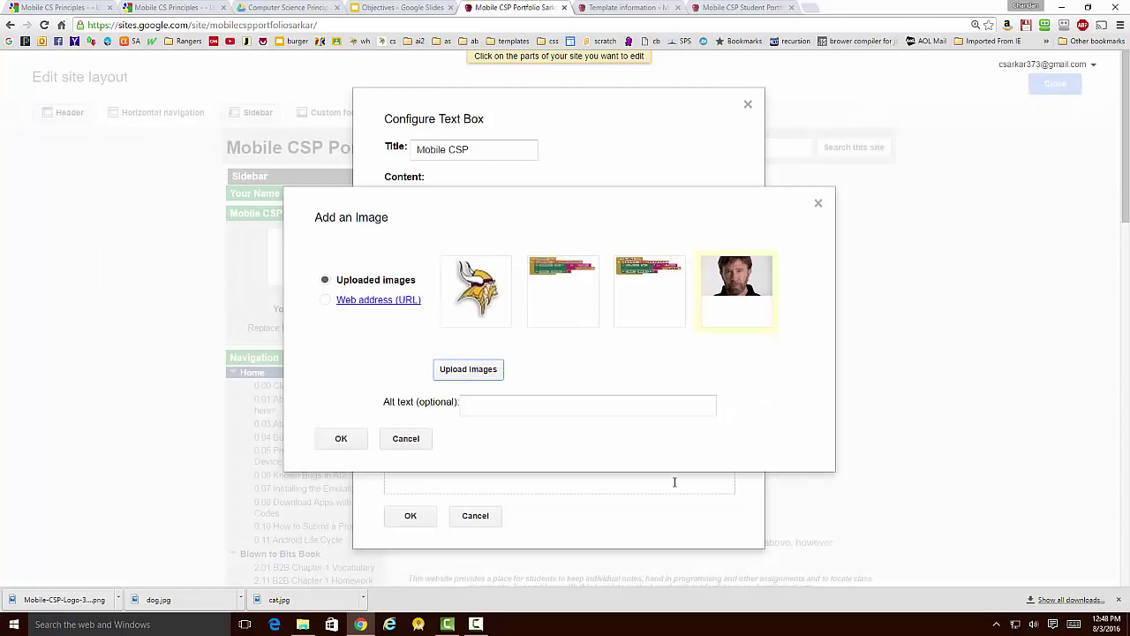
pyautogui.click(343, 439)
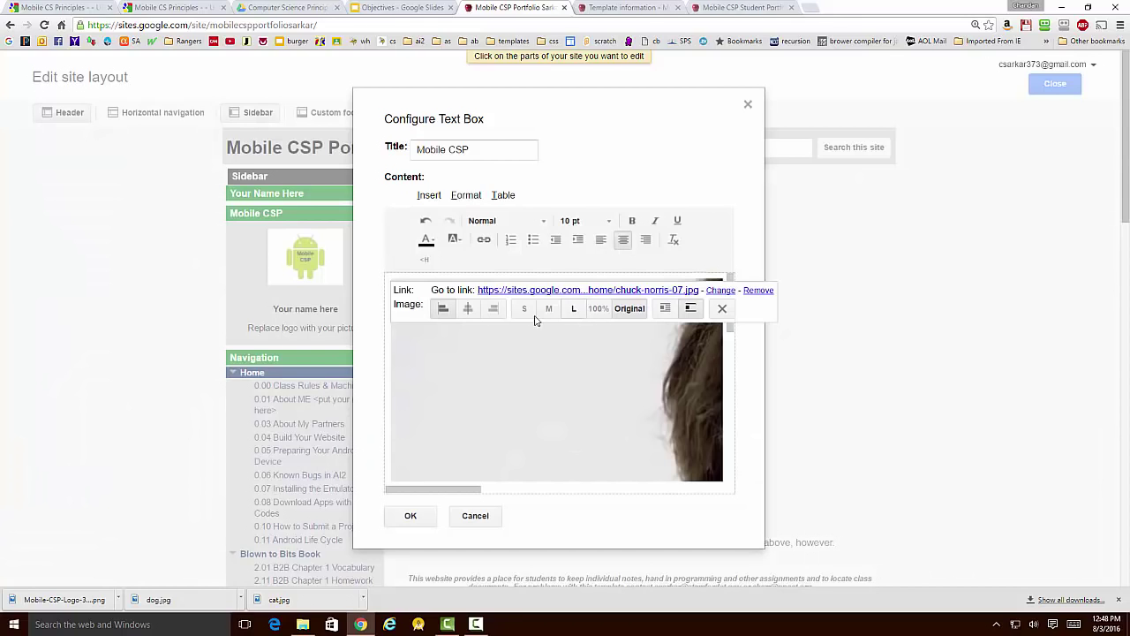
pyautogui.click(524, 308)
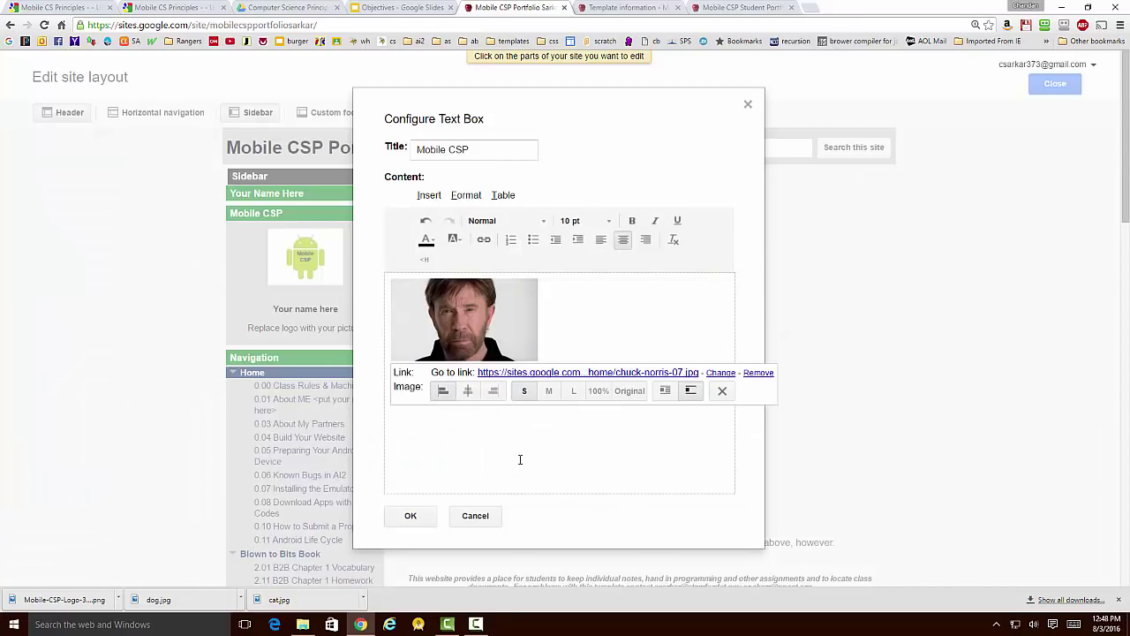
pyautogui.click(408, 516)
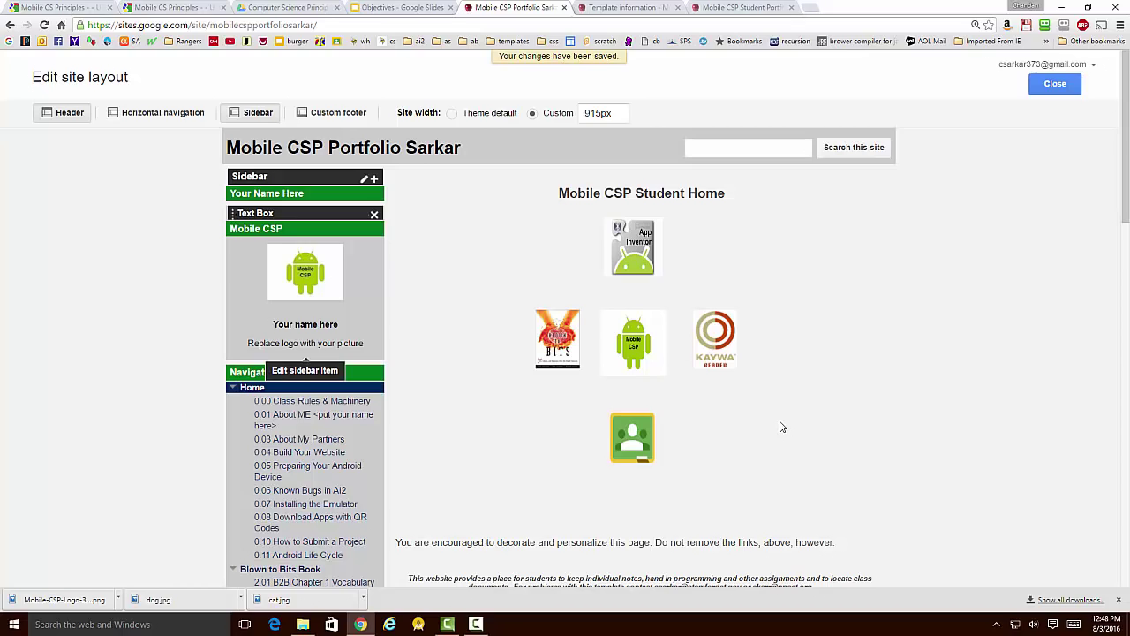
# - Close the layout editor to return to the Home page with the new sidebar portrait
pyautogui.moveTo(376, 313)
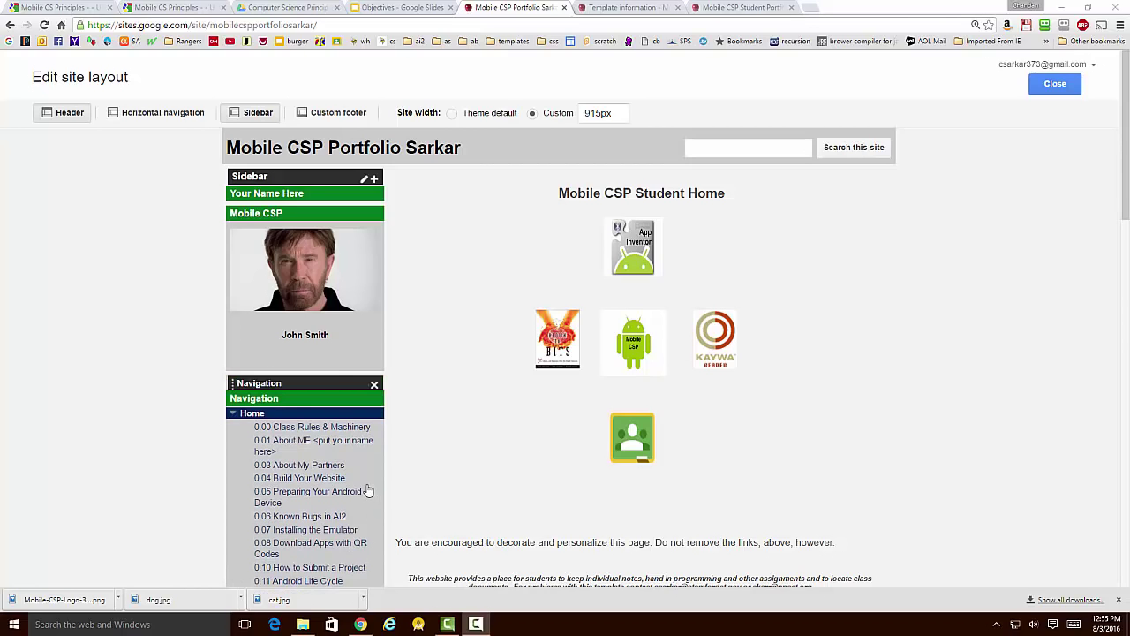
pyautogui.click(1054, 83)
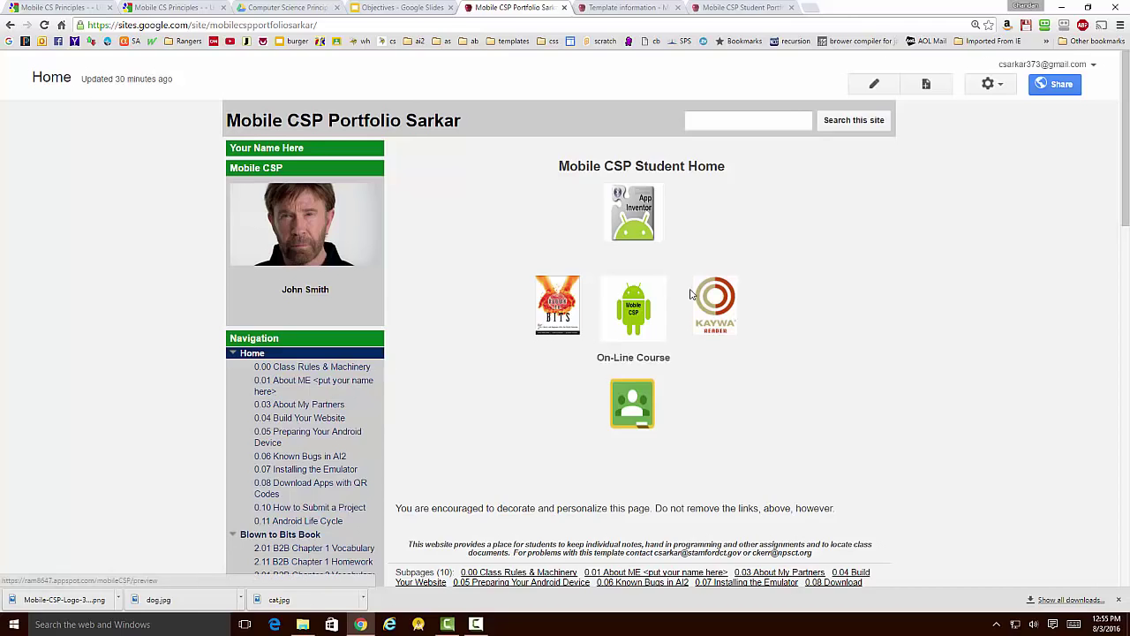
# - Create a new page named '0.12 Extra Credit' placed under Home
pyautogui.click(927, 86)
pyautogui.click(237, 256)
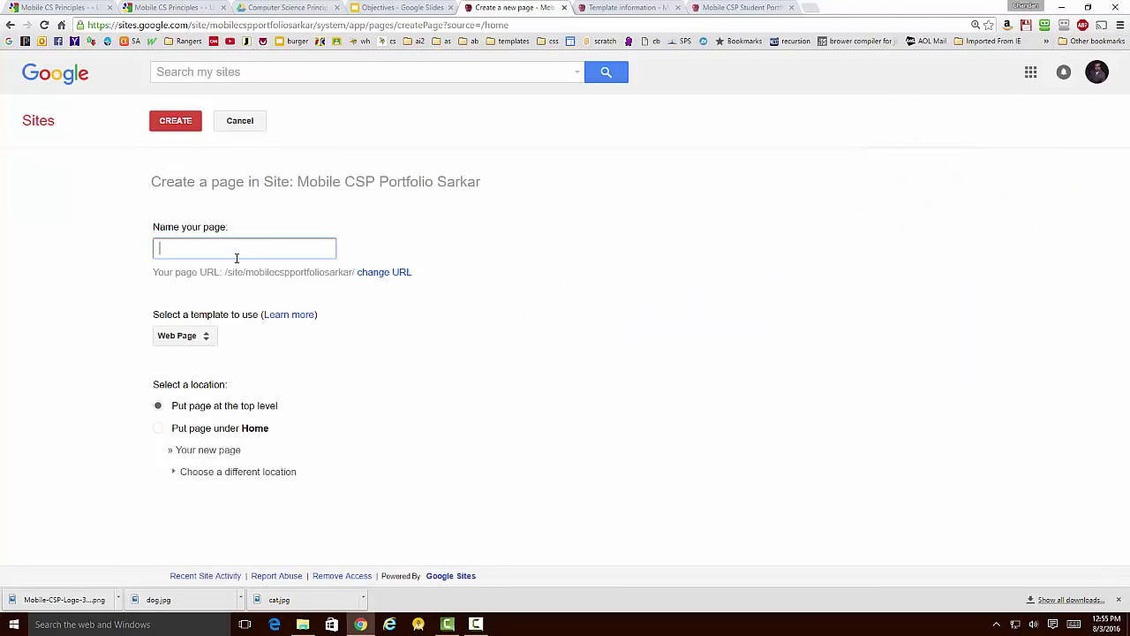
pyautogui.write('0.12')
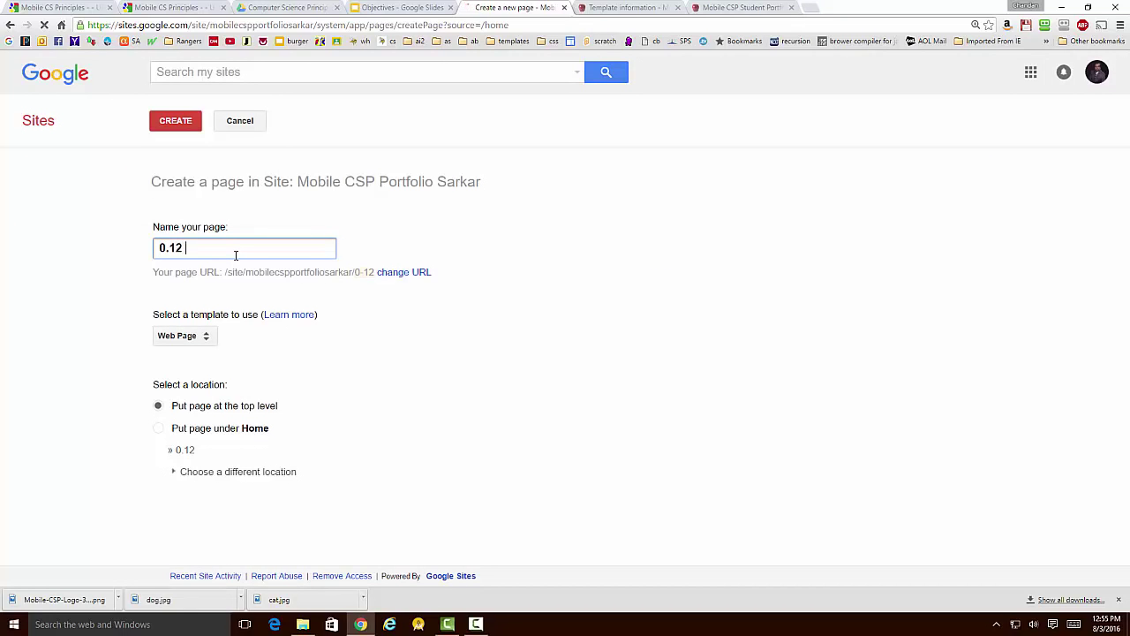
pyautogui.write(' Extra Credit')
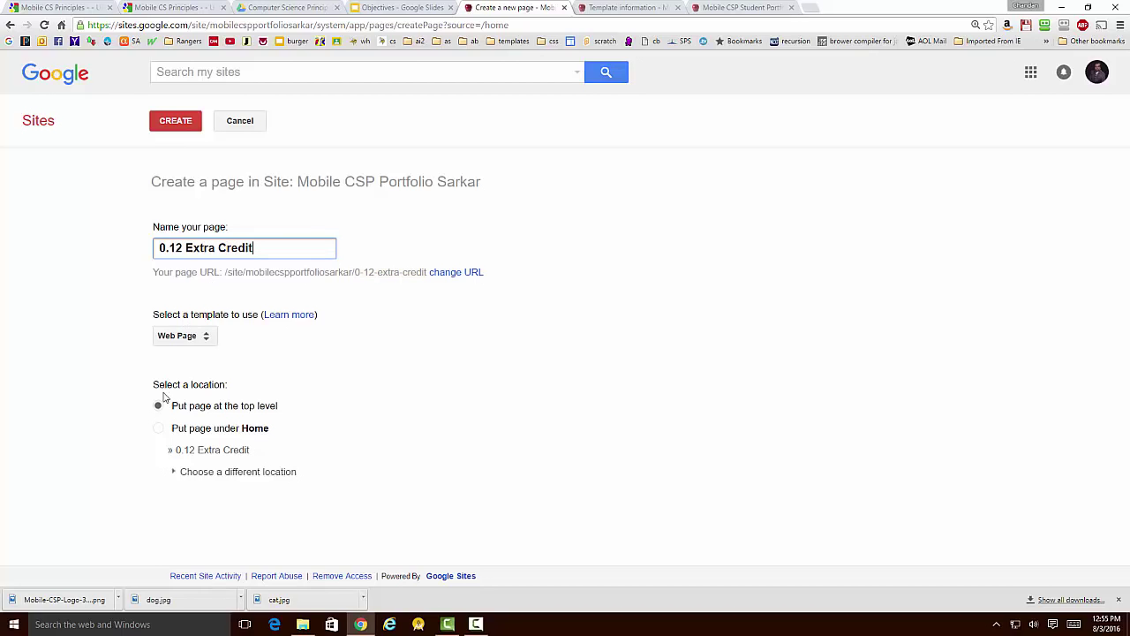
pyautogui.click(159, 429)
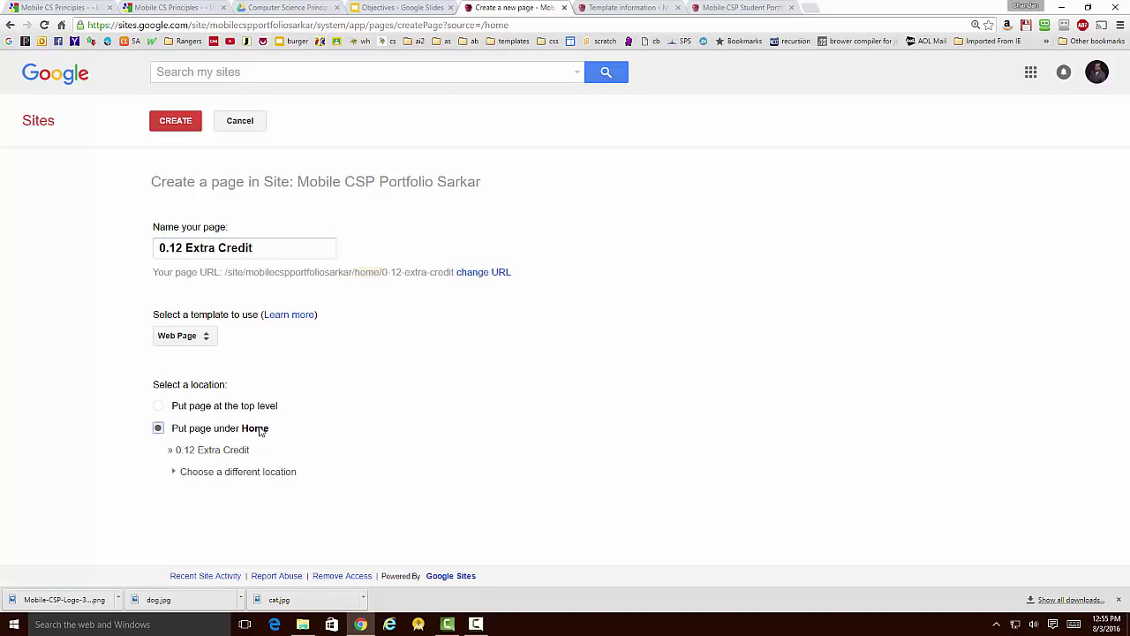
pyautogui.click(175, 120)
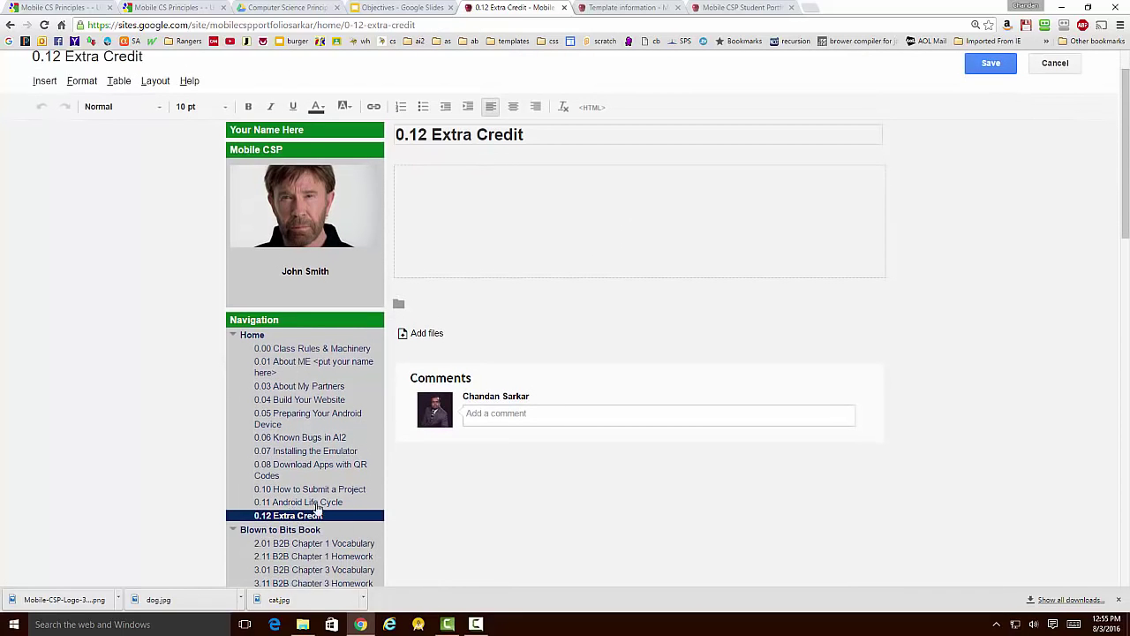
# - Type 'sdfksdklfdsjfljdf' into the page body and save the page
pyautogui.write('sdfksdklfdsjfljdfkd')
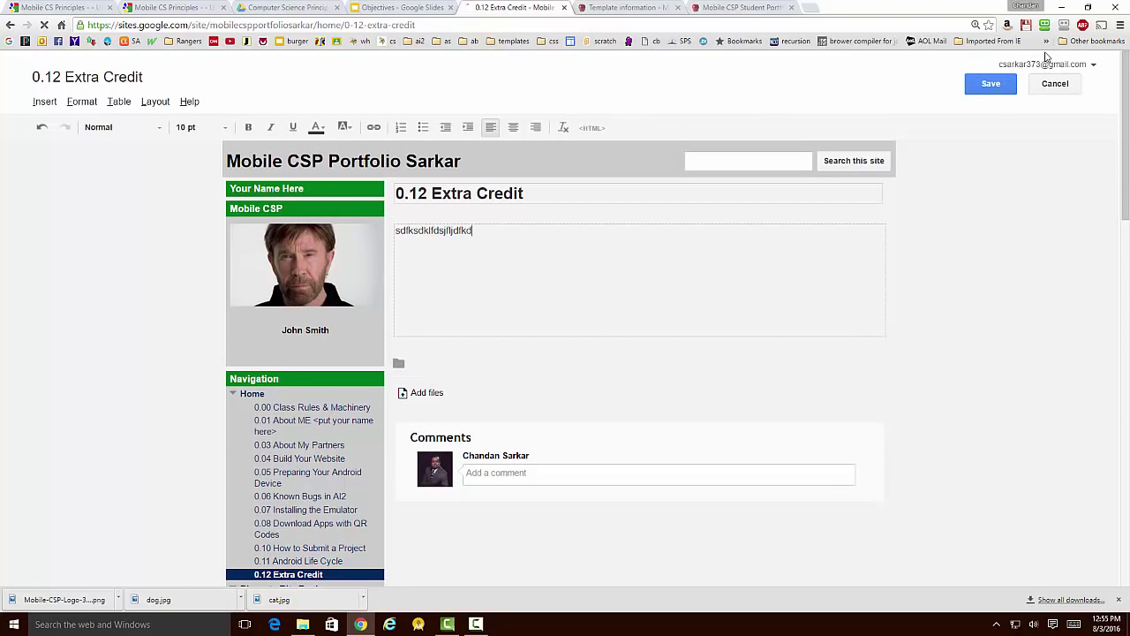
pyautogui.click(992, 83)
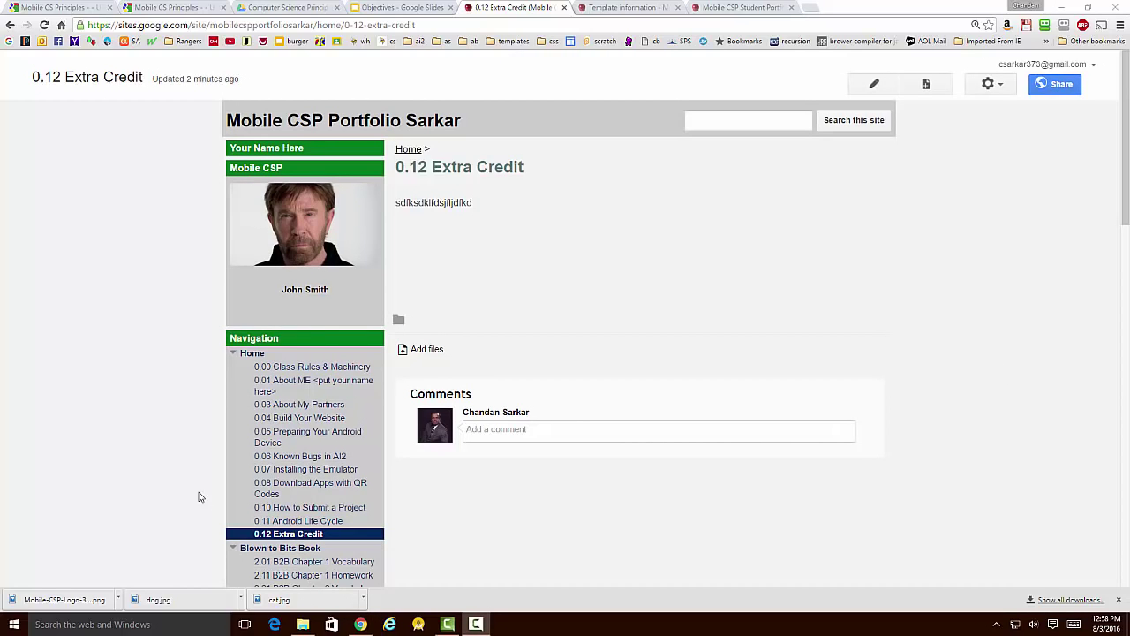
# - In Manage site > Pages, drag 0.12 Extra Credit from Home to under Performance Tasks
pyautogui.click(993, 83)
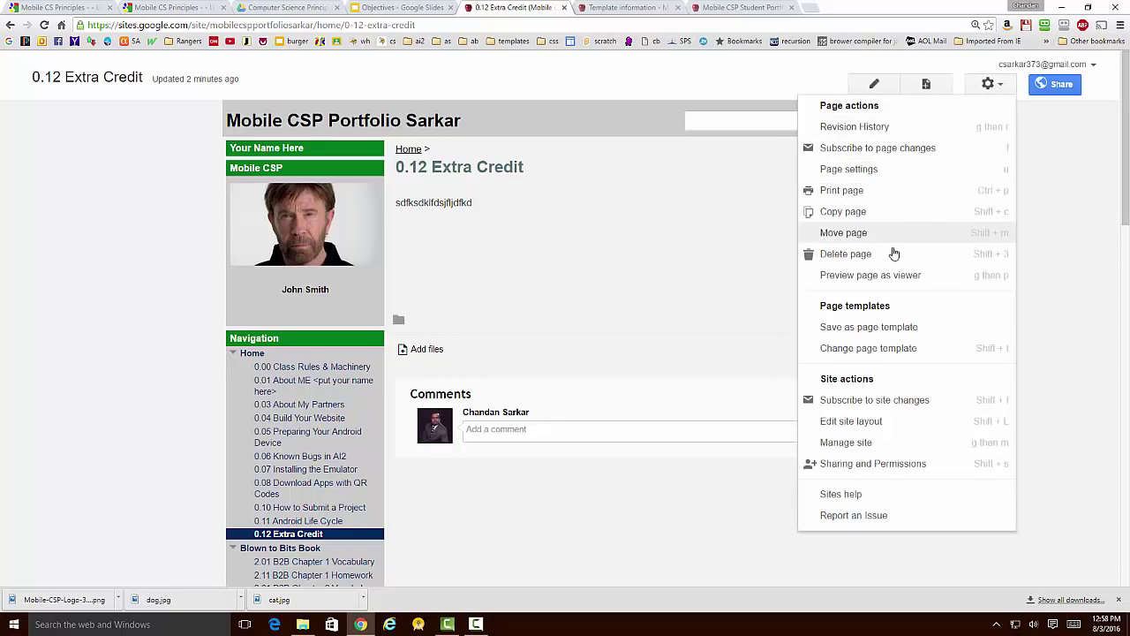
pyautogui.click(855, 449)
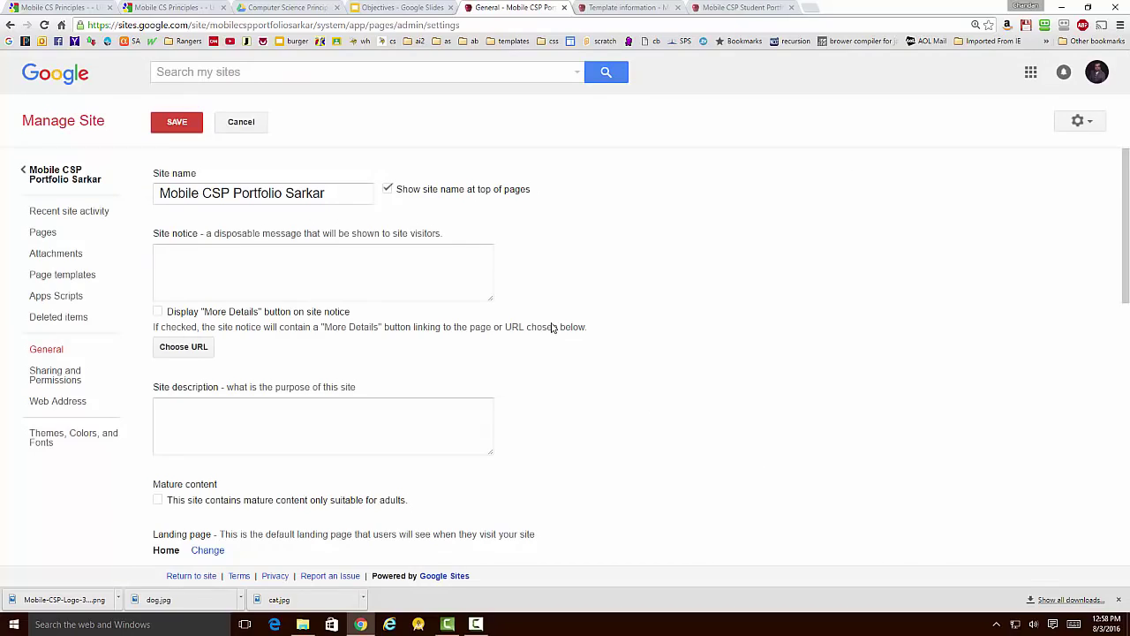
pyautogui.click(42, 232)
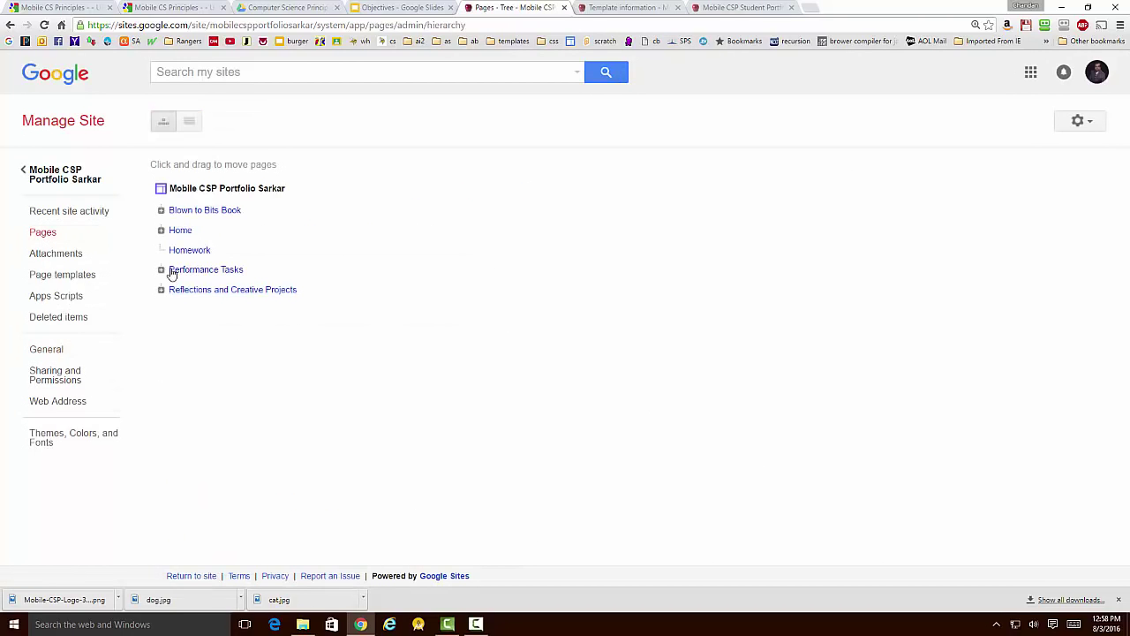
pyautogui.click(160, 230)
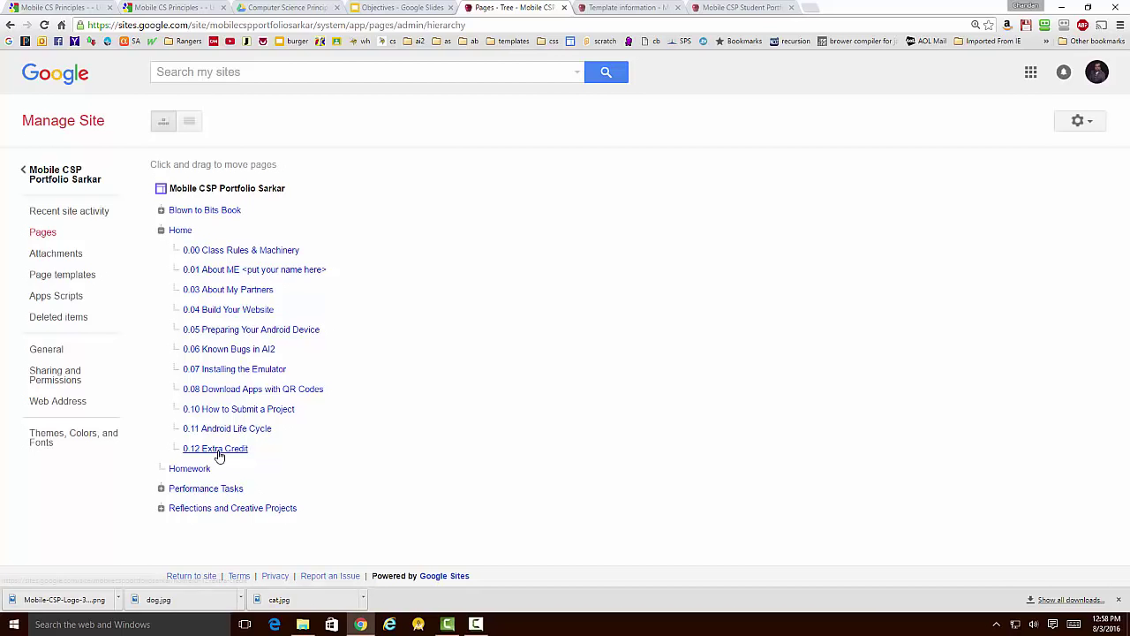
pyautogui.moveTo(219, 454); pyautogui.dragTo(234, 489)
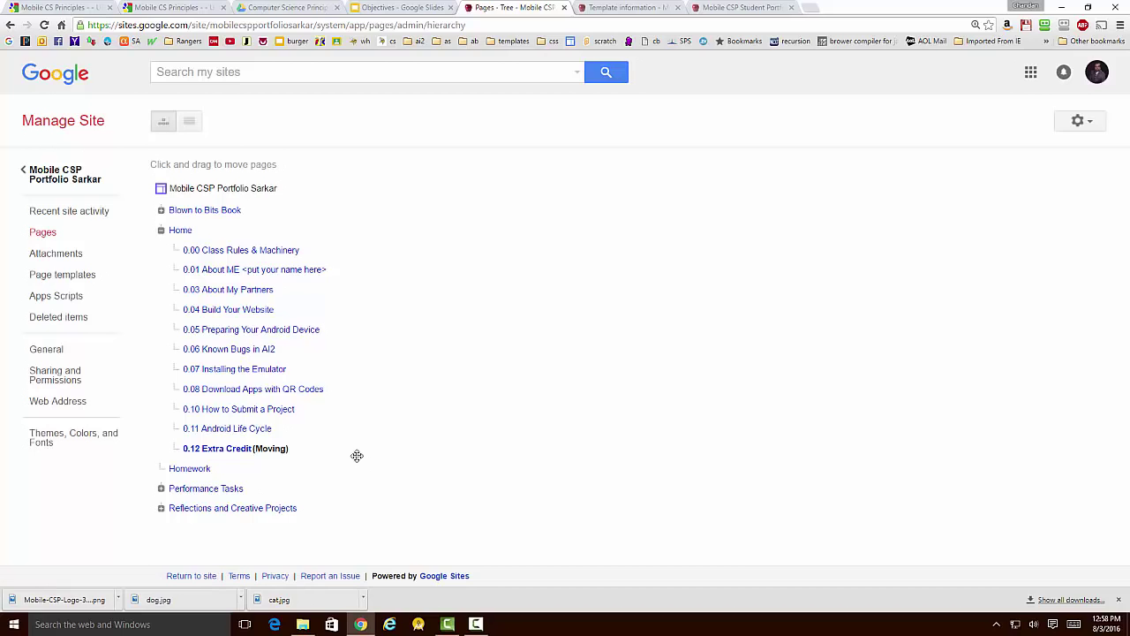
pyautogui.click(160, 488)
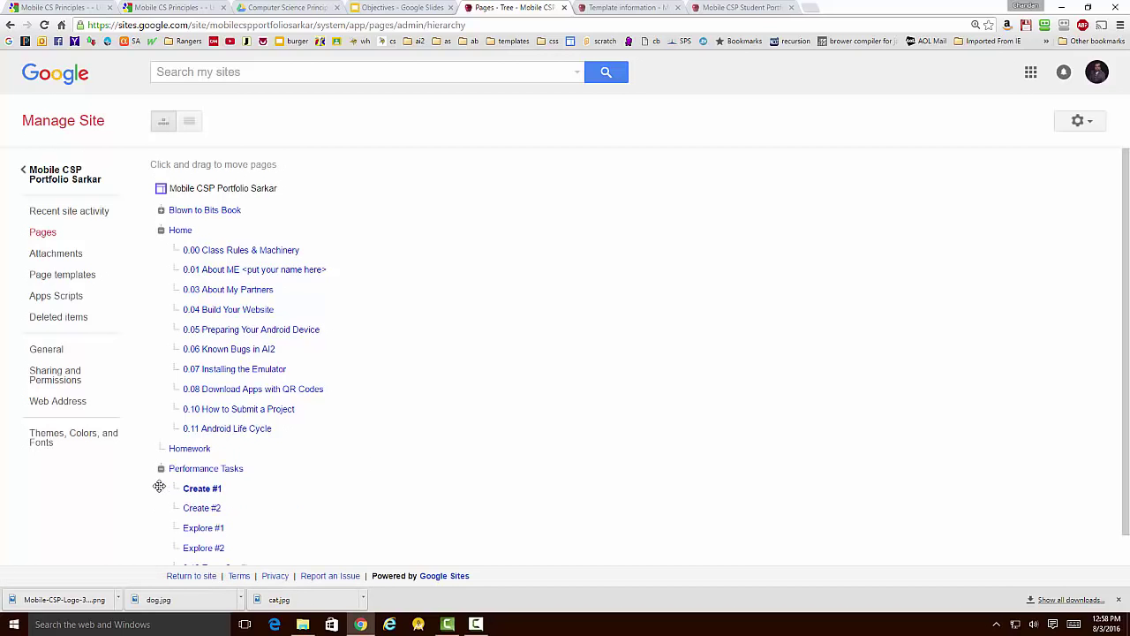
pyautogui.scroll(-1, 324, 436)
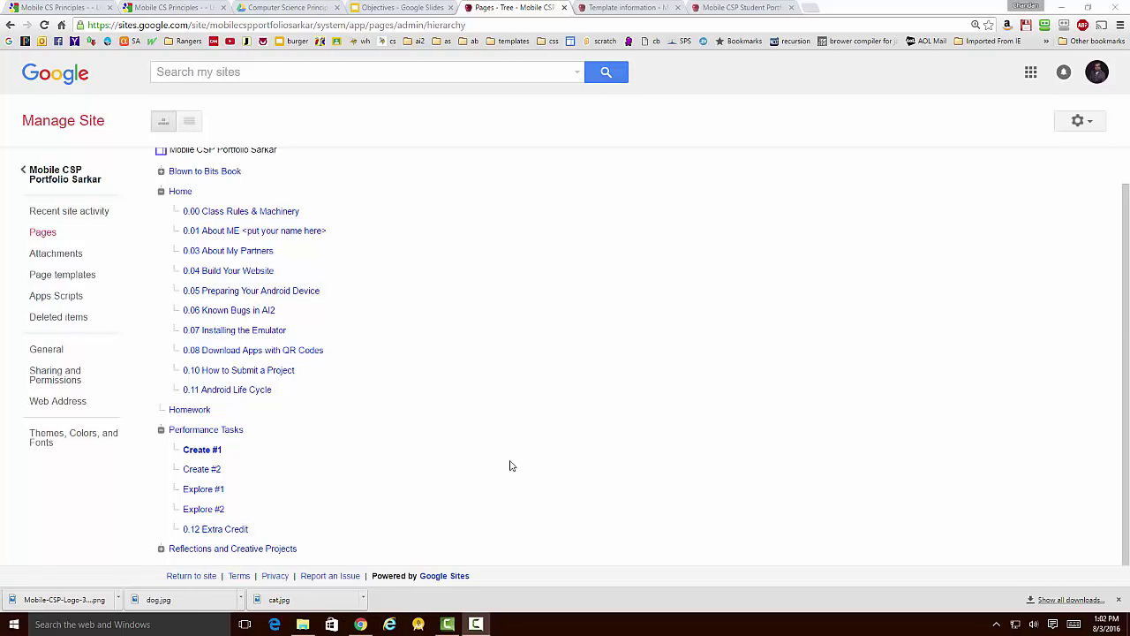
# - Review the Themes, Colors, and Fonts settings in Manage site and save the Blank Slate appearance
pyautogui.click(68, 179)
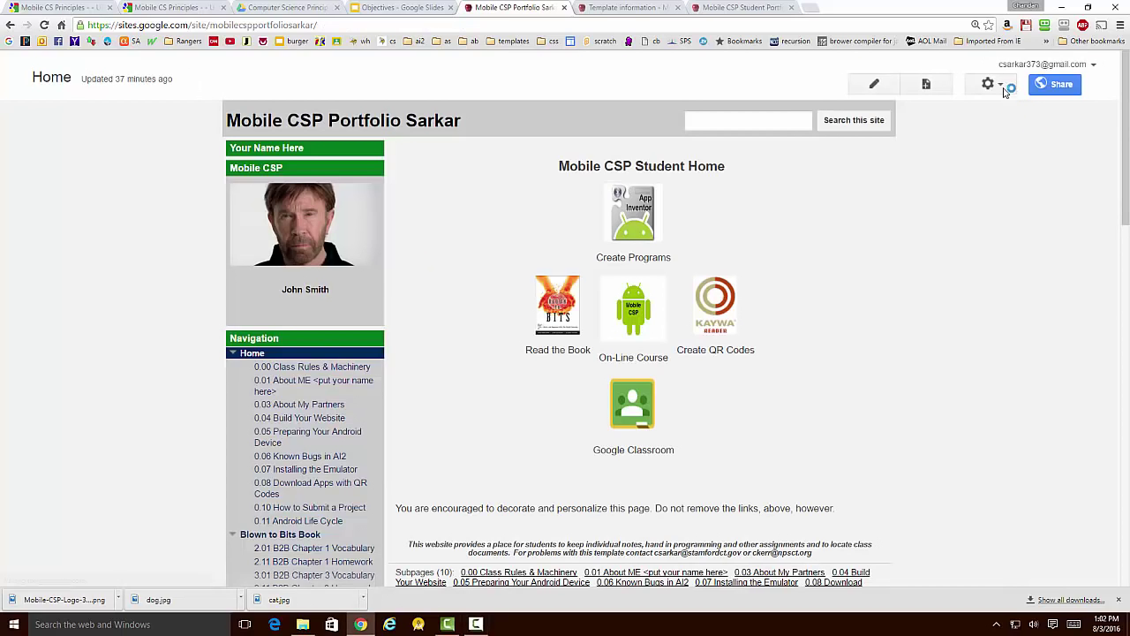
pyautogui.click(1005, 89)
pyautogui.click(839, 419)
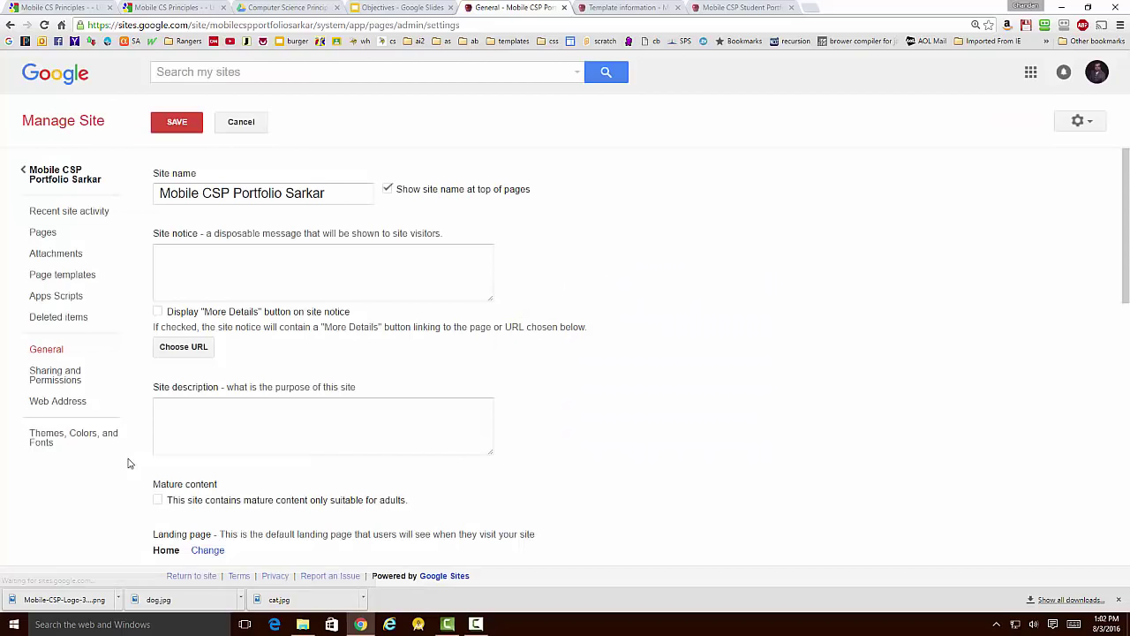
pyautogui.click(92, 440)
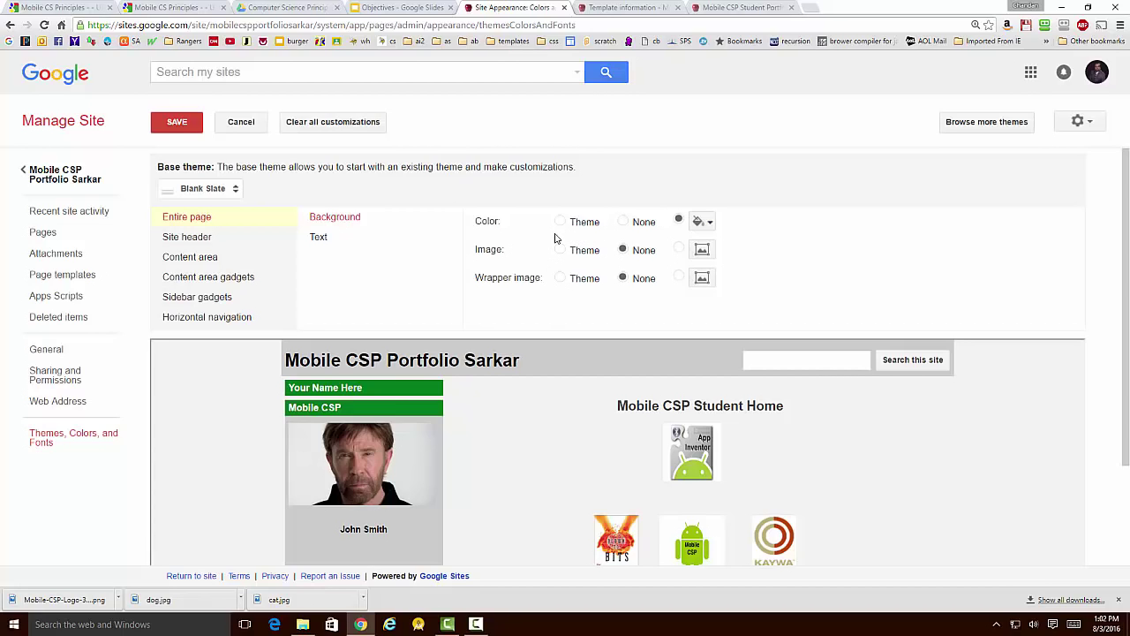
pyautogui.click(177, 122)
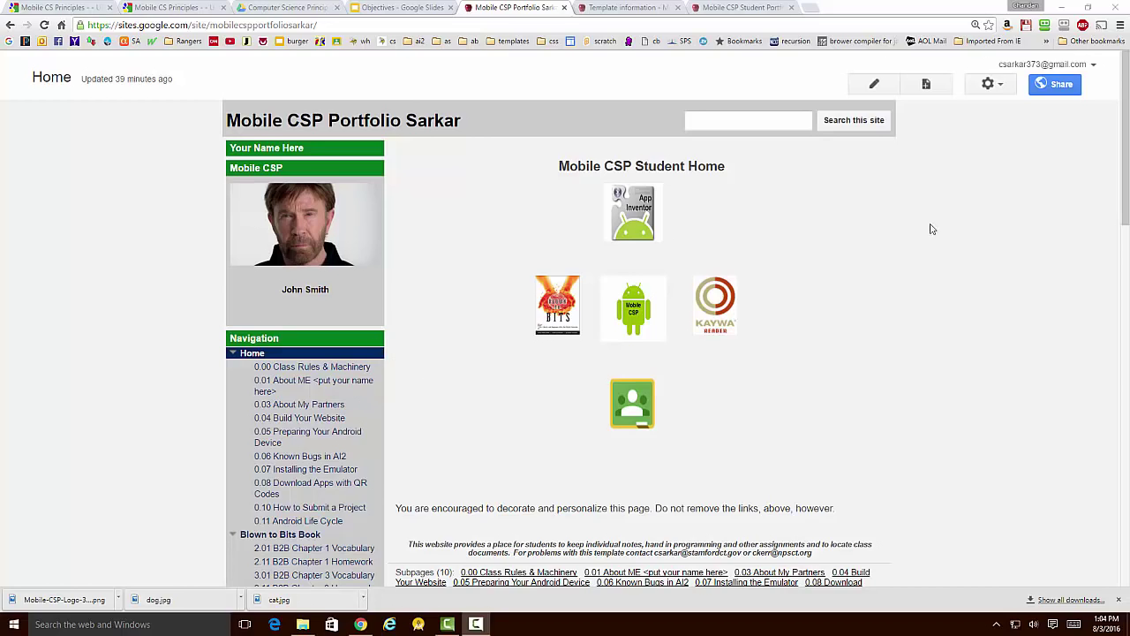
# - Open Manage site from the gear menu and scroll to Site storage showing 6% of 100 MB used
pyautogui.click(999, 87)
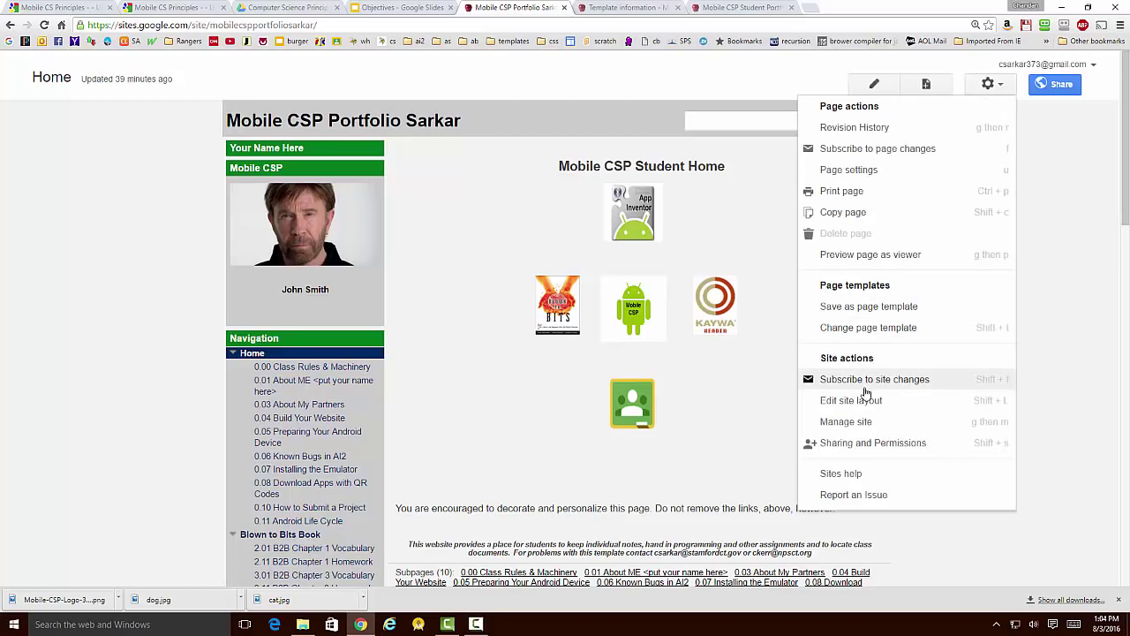
pyautogui.click(848, 423)
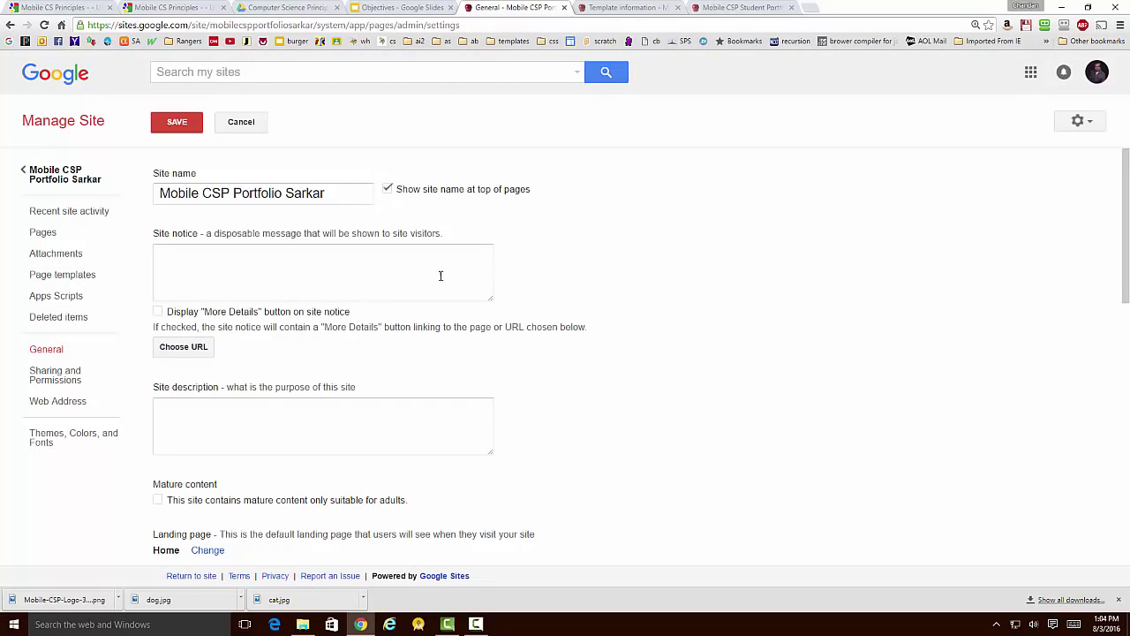
pyautogui.scroll(-4, 693, 229)
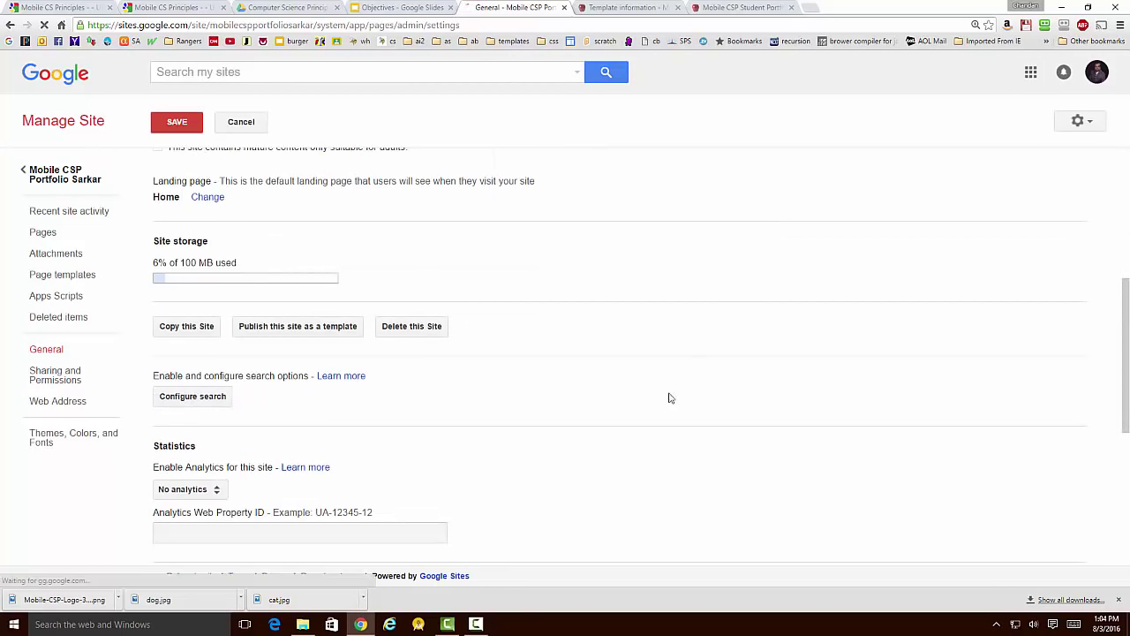